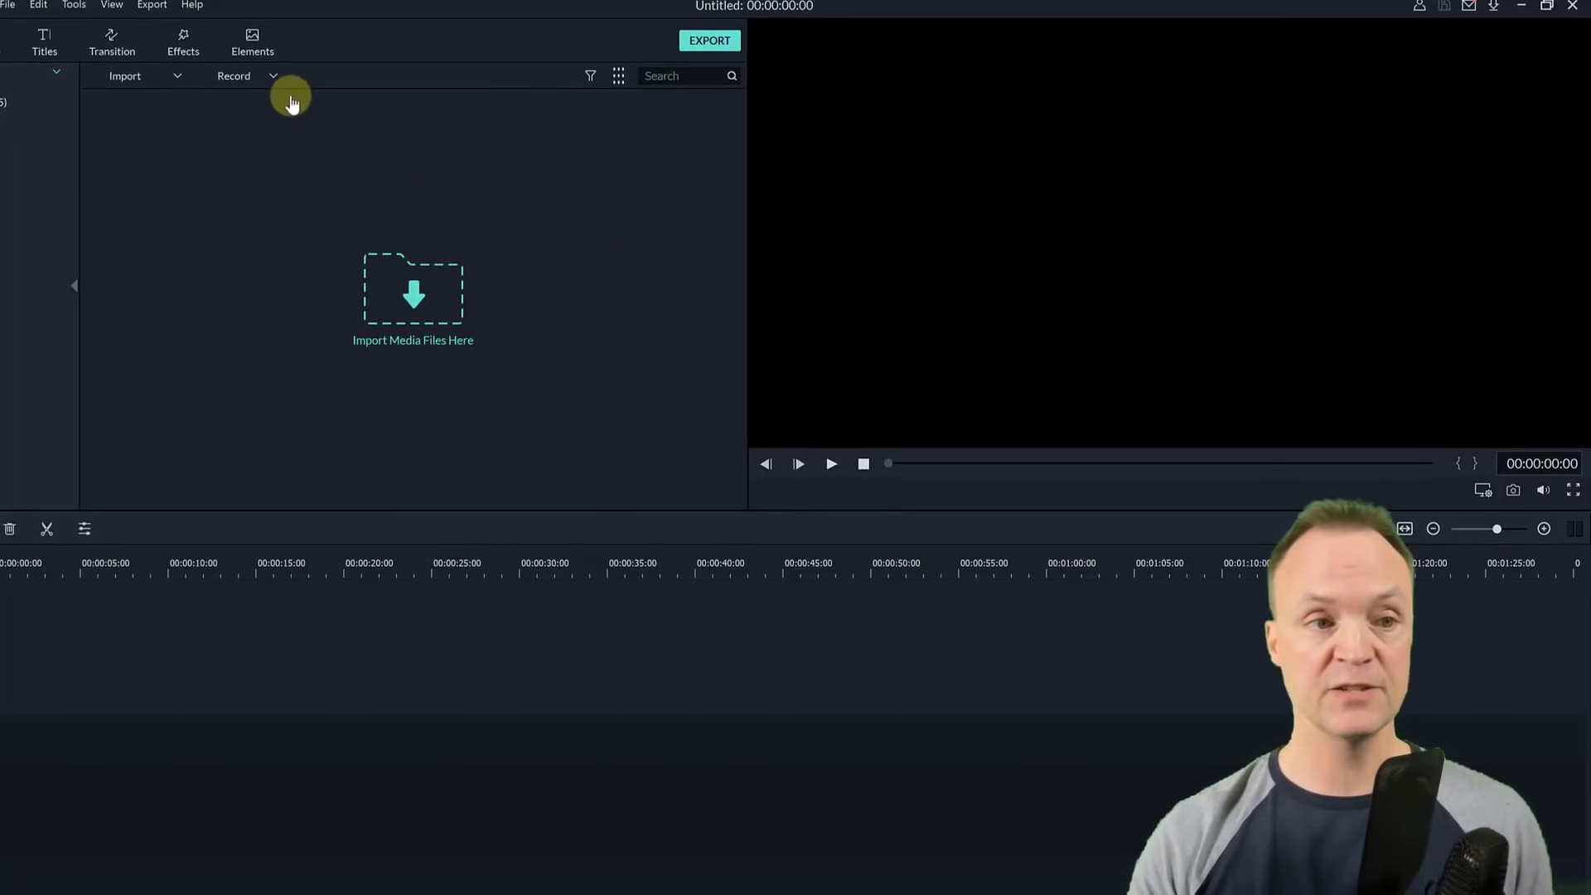
- Start a new PC screen recording from Filmora9's Record menu
{"action": "left_click", "coordinate": [274, 77]}
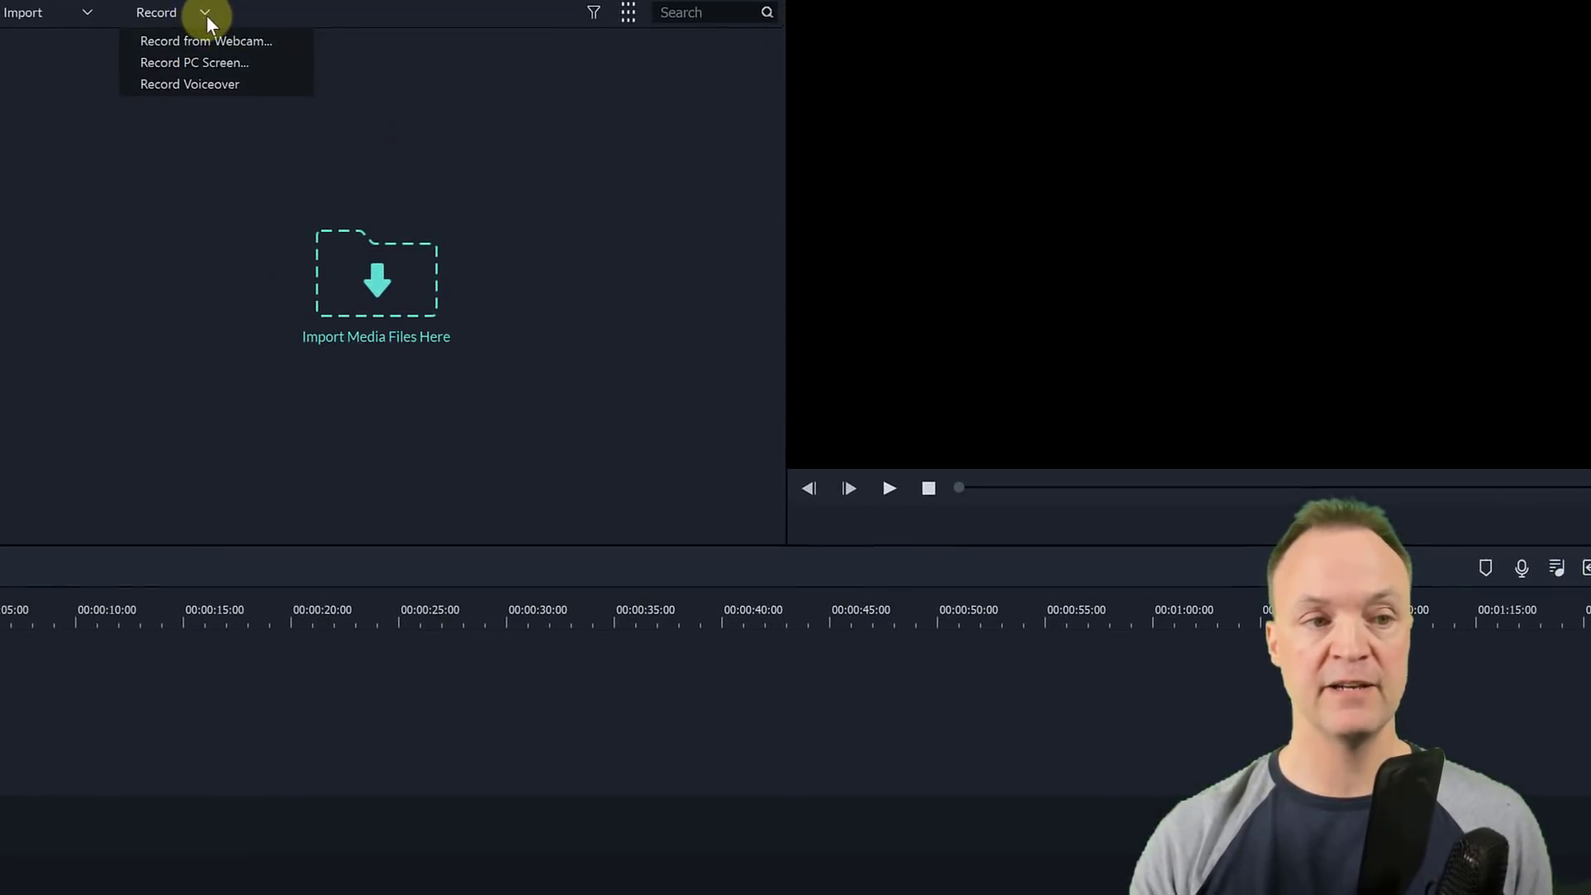
{"action": "left_click", "coordinate": [225, 62]}
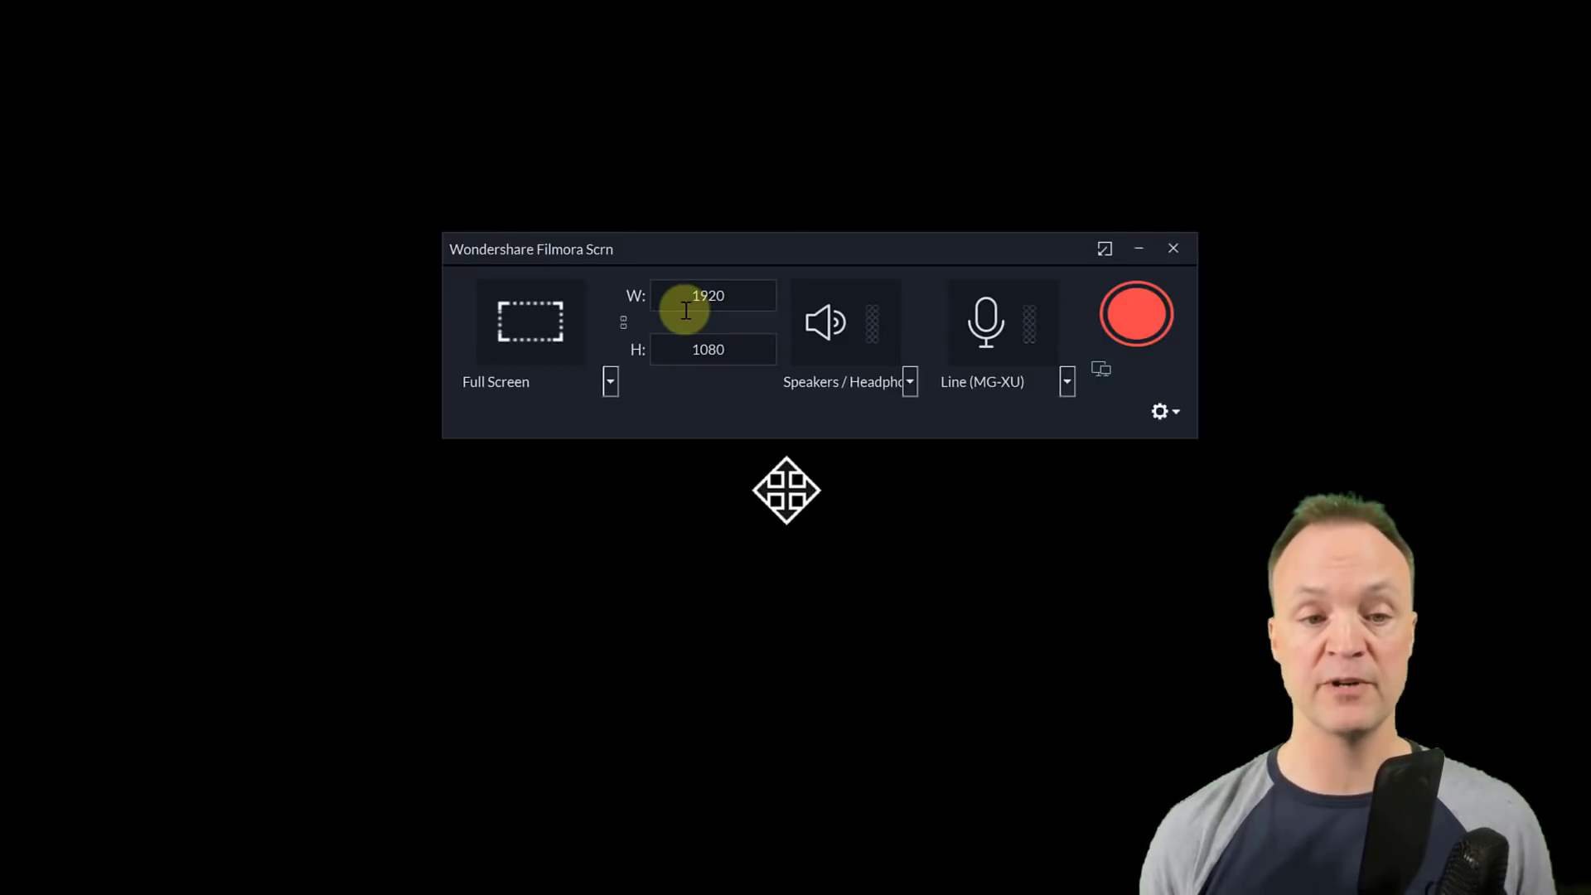
{"action": "left_click", "coordinate": [611, 383]}
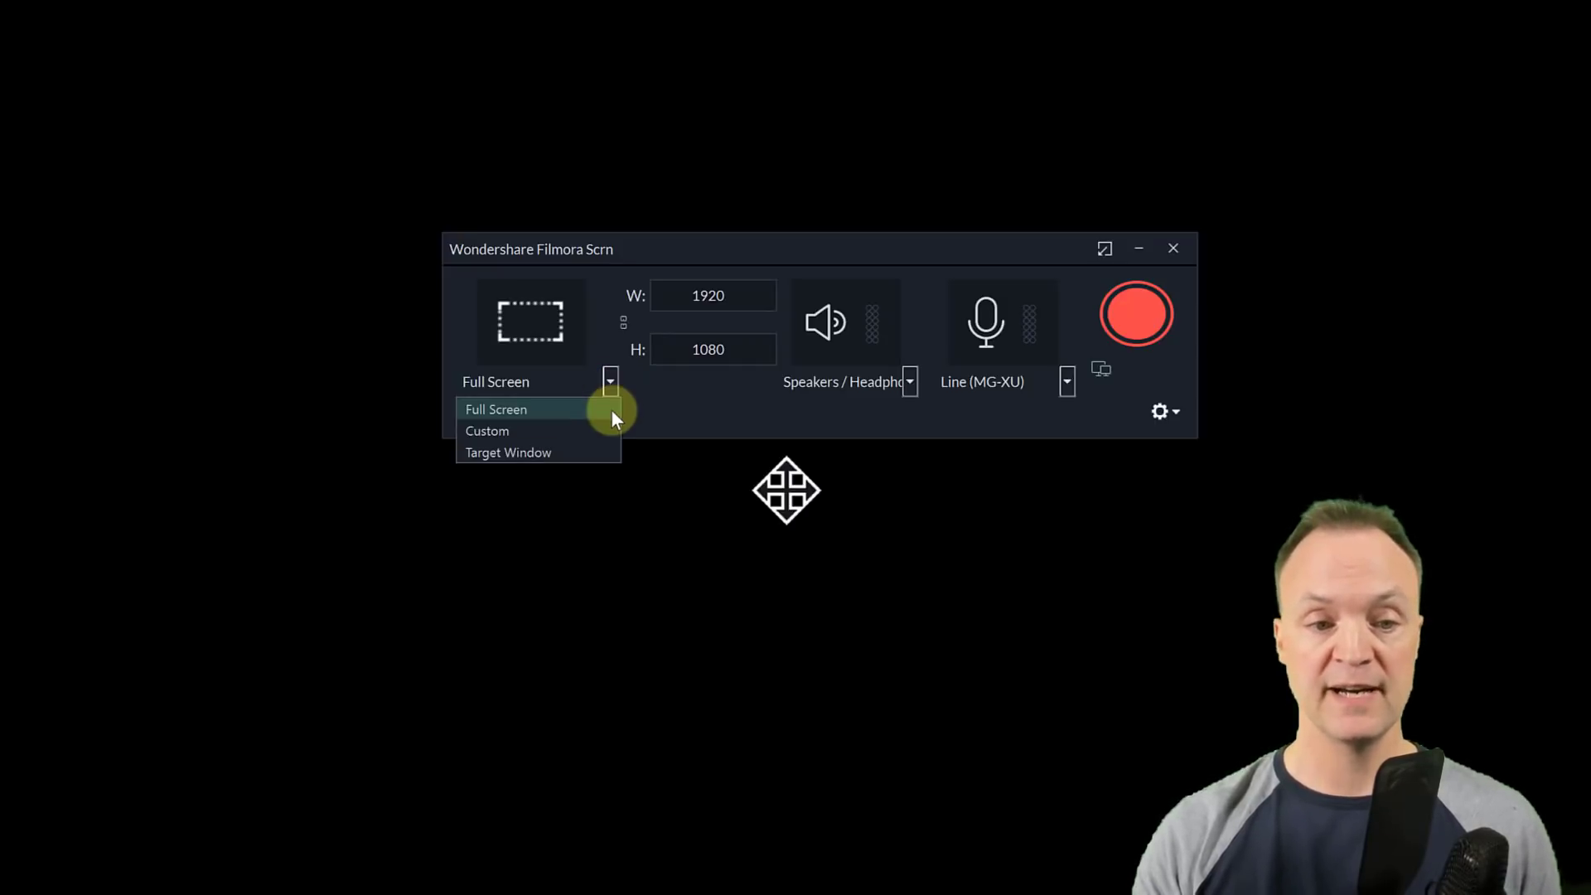
{"action": "left_click", "coordinate": [690, 415]}
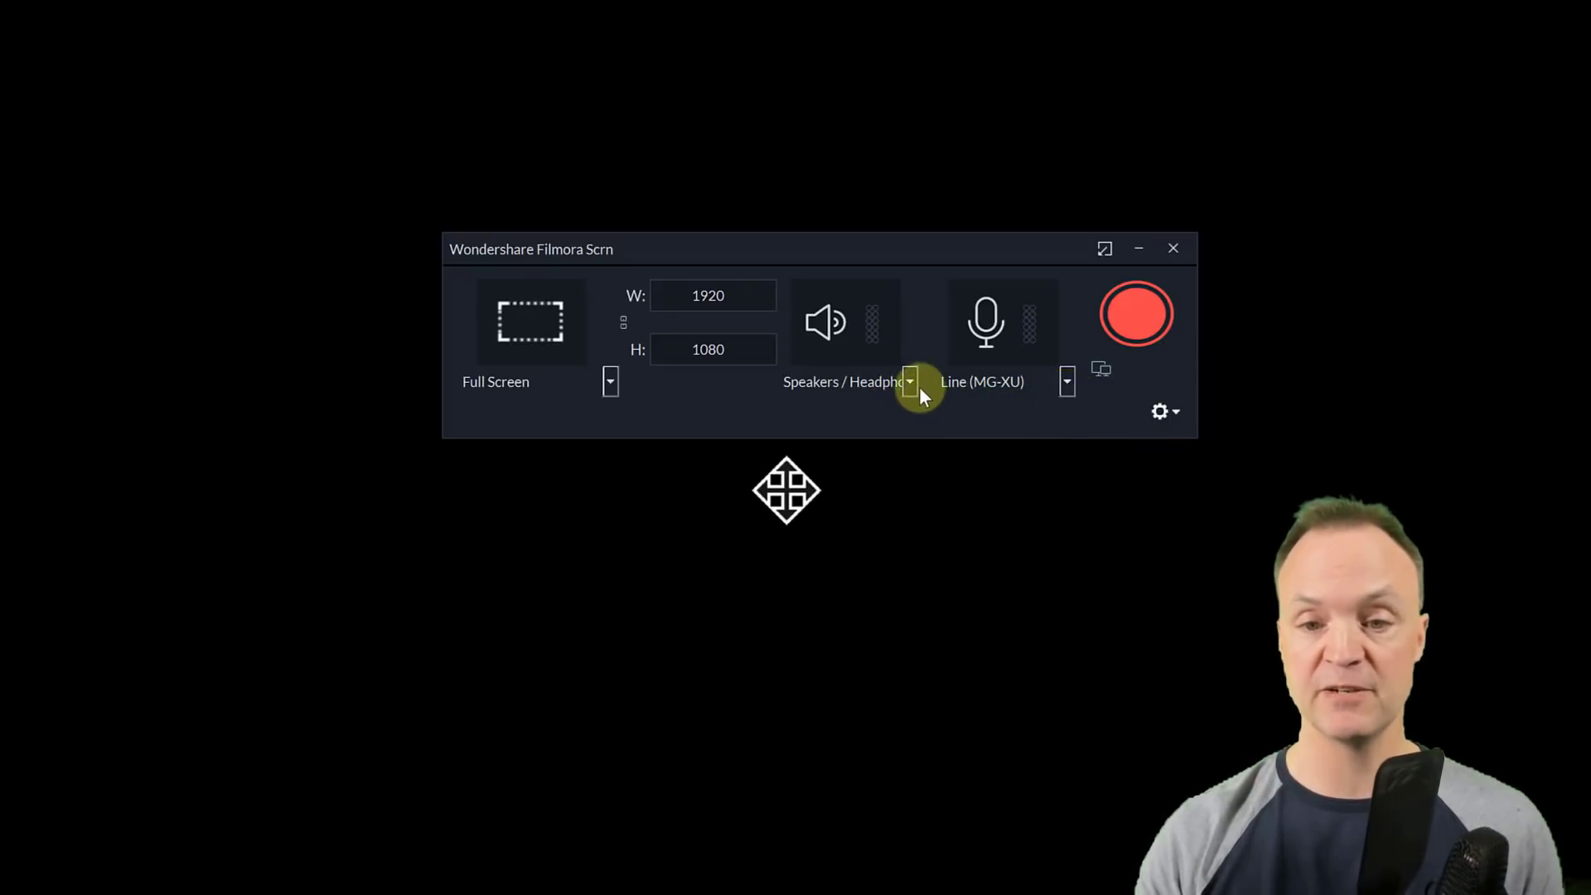
- Expand the Filmora Scrn settings panel to show 25 fps, Better quality and mouse-click options
{"action": "left_click", "coordinate": [1158, 414]}
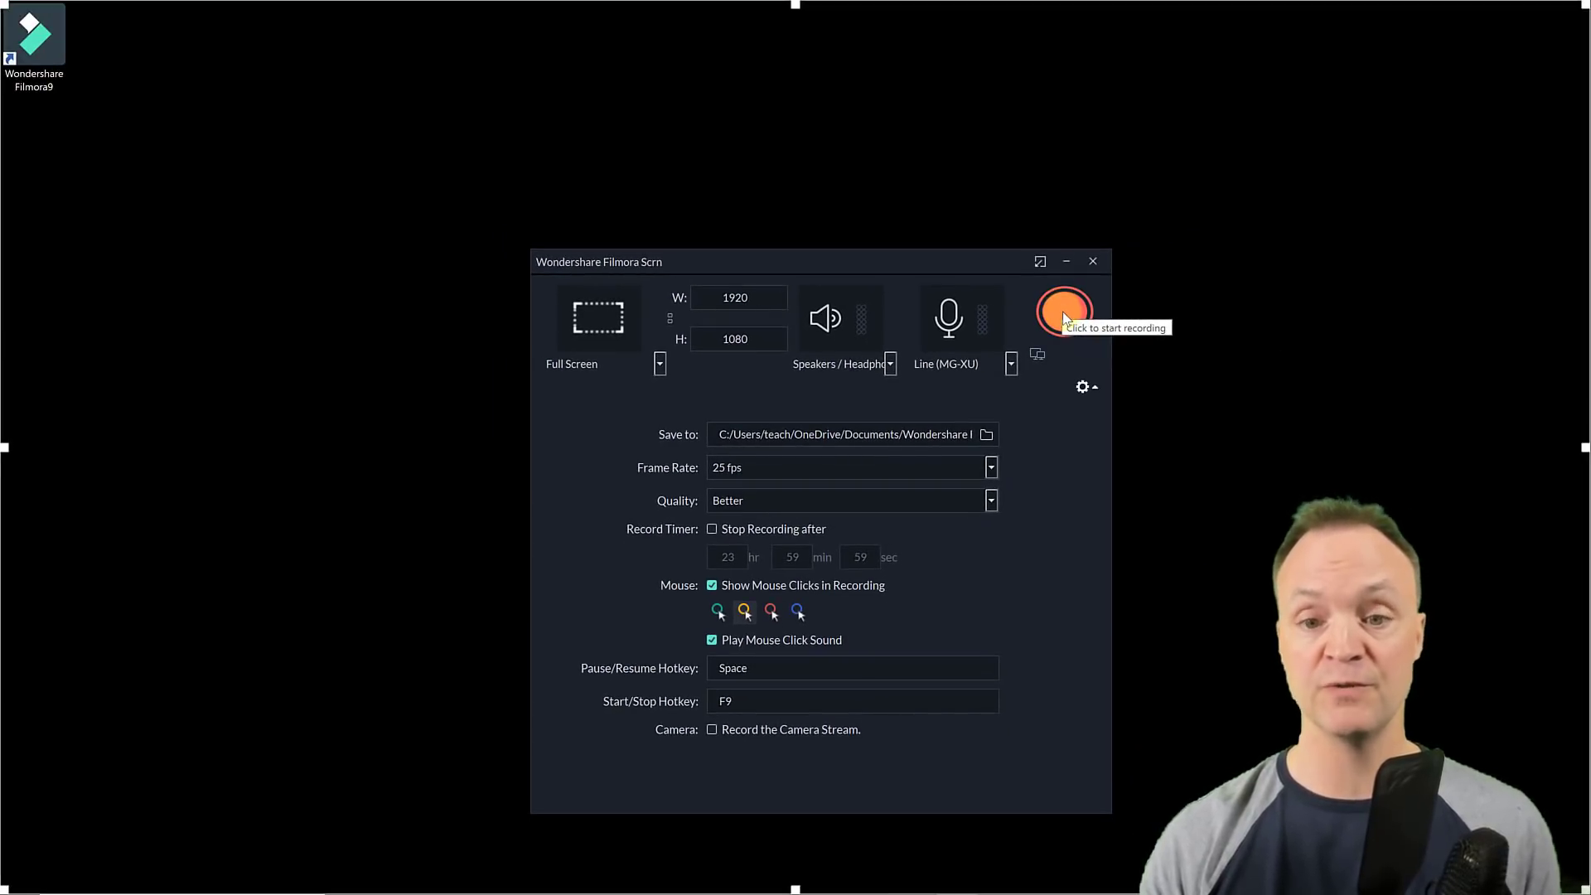
- Start the full-screen recording and switch back to the empty Filmora9 project
{"action": "left_click", "coordinate": [1062, 312]}
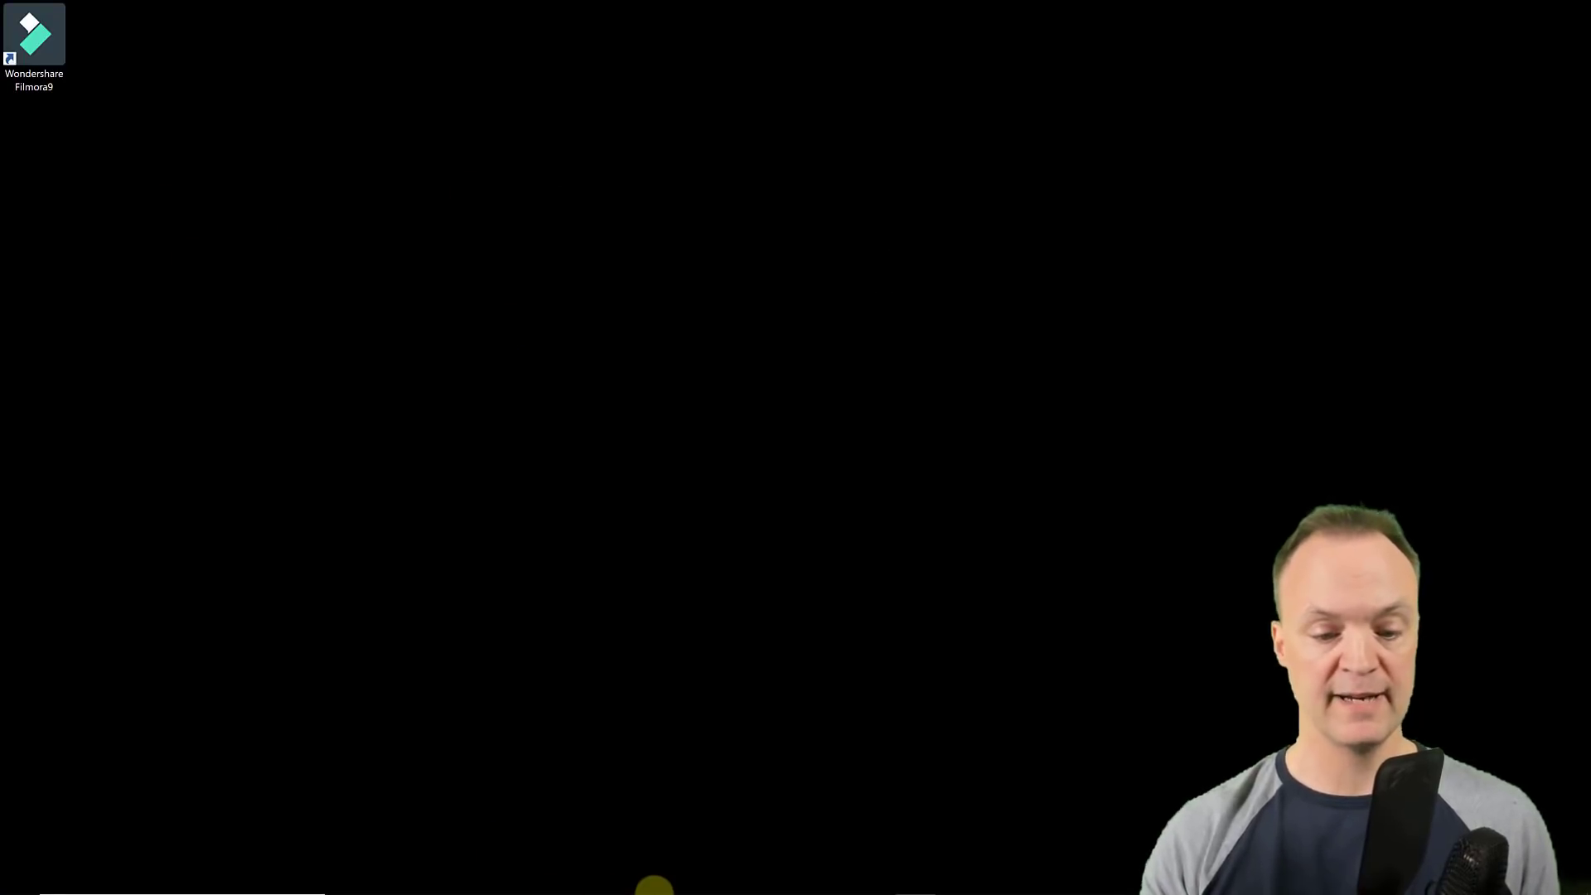
{"action": "mouse_move", "coordinate": [671, 889]}
{"action": "left_click", "coordinate": [874, 885]}
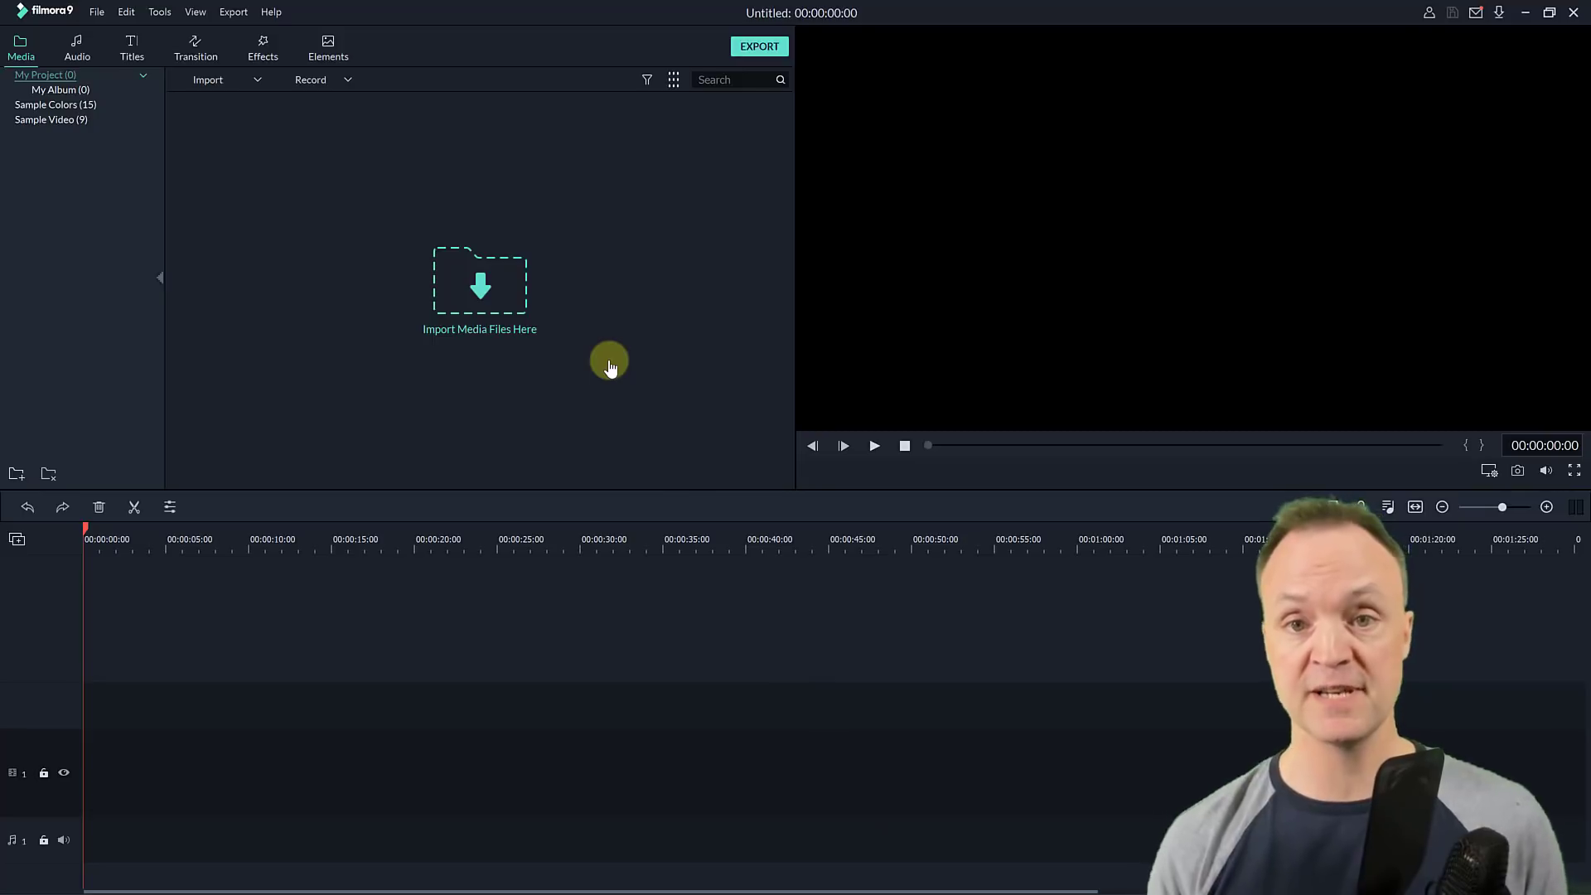
- Import both Pexels videos into the Filmora9 media library
{"action": "left_click", "coordinate": [494, 276]}
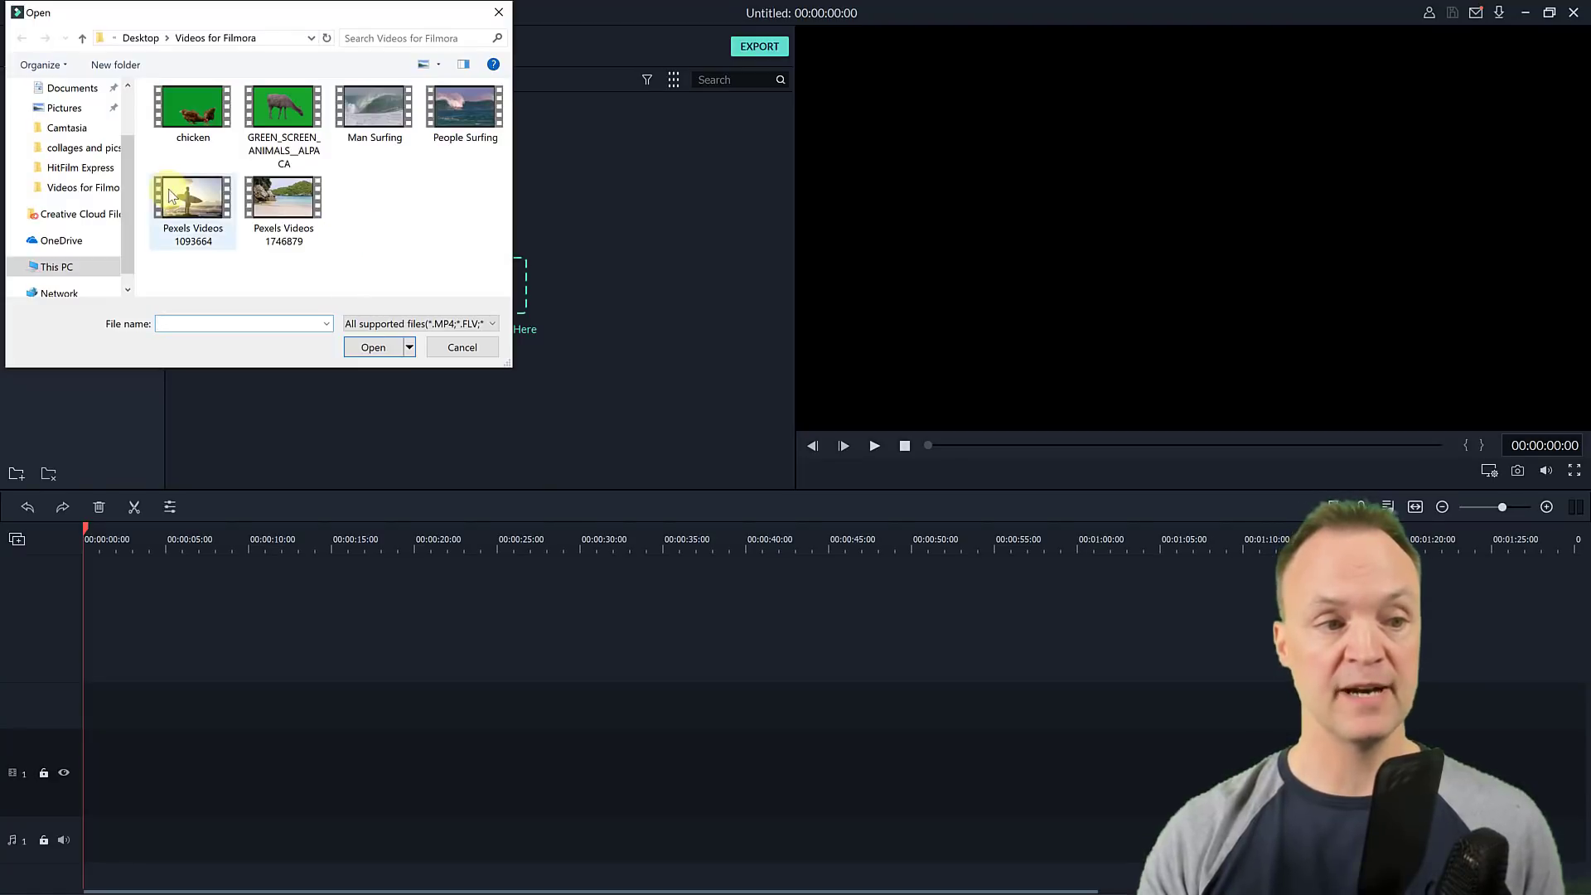
{"action": "left_click", "coordinate": [193, 207]}
{"action": "left_click_drag", "start_coordinate": [377, 235], "coordinate": [205, 180]}
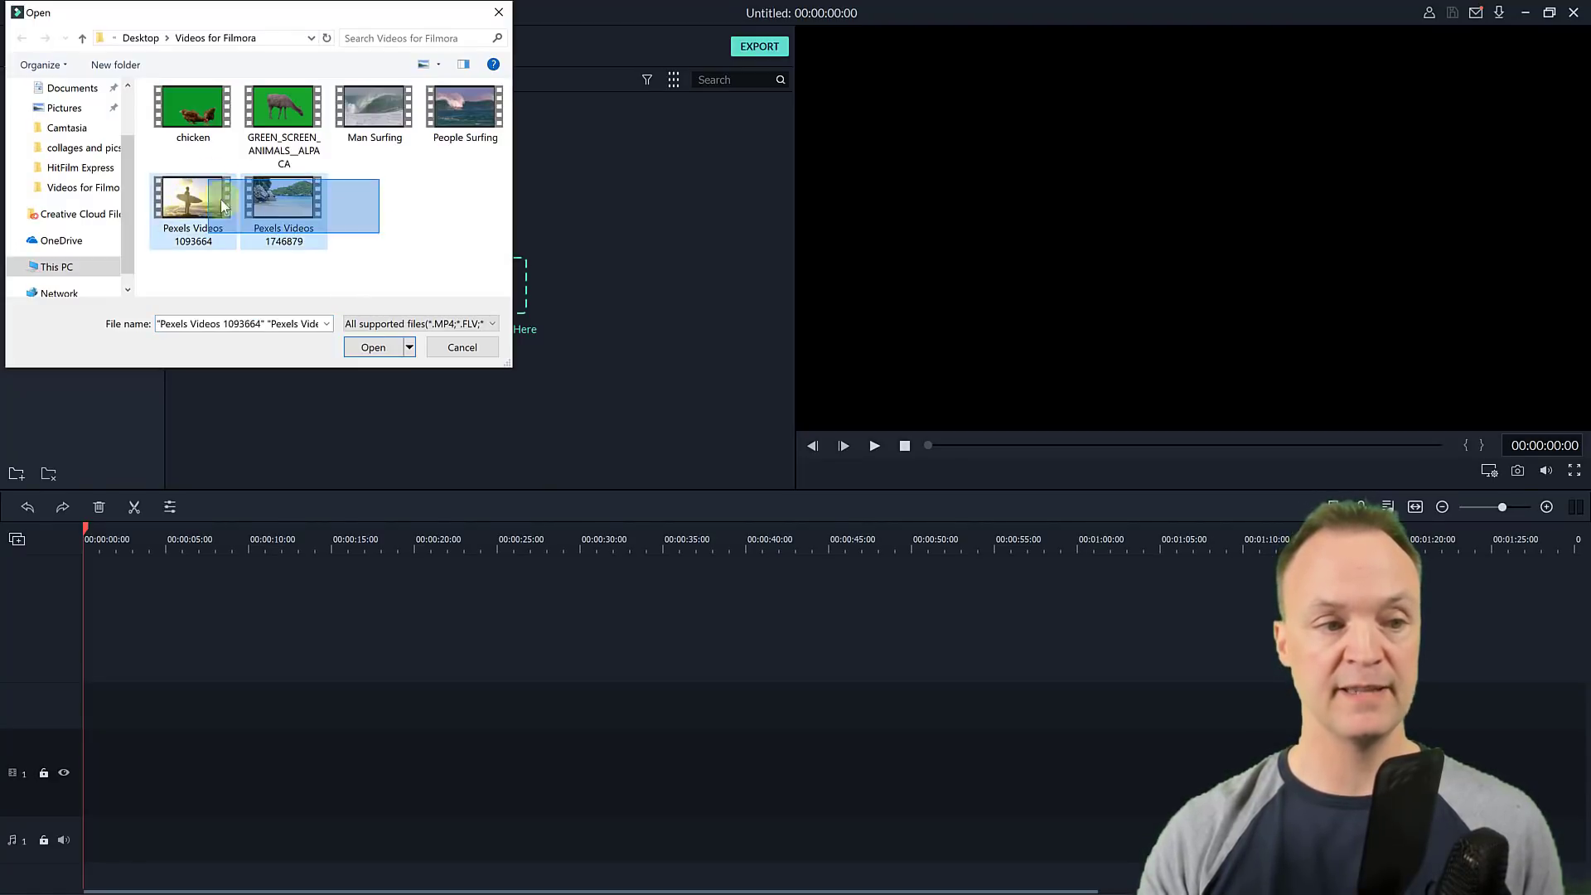
{"action": "left_click", "coordinate": [371, 344]}
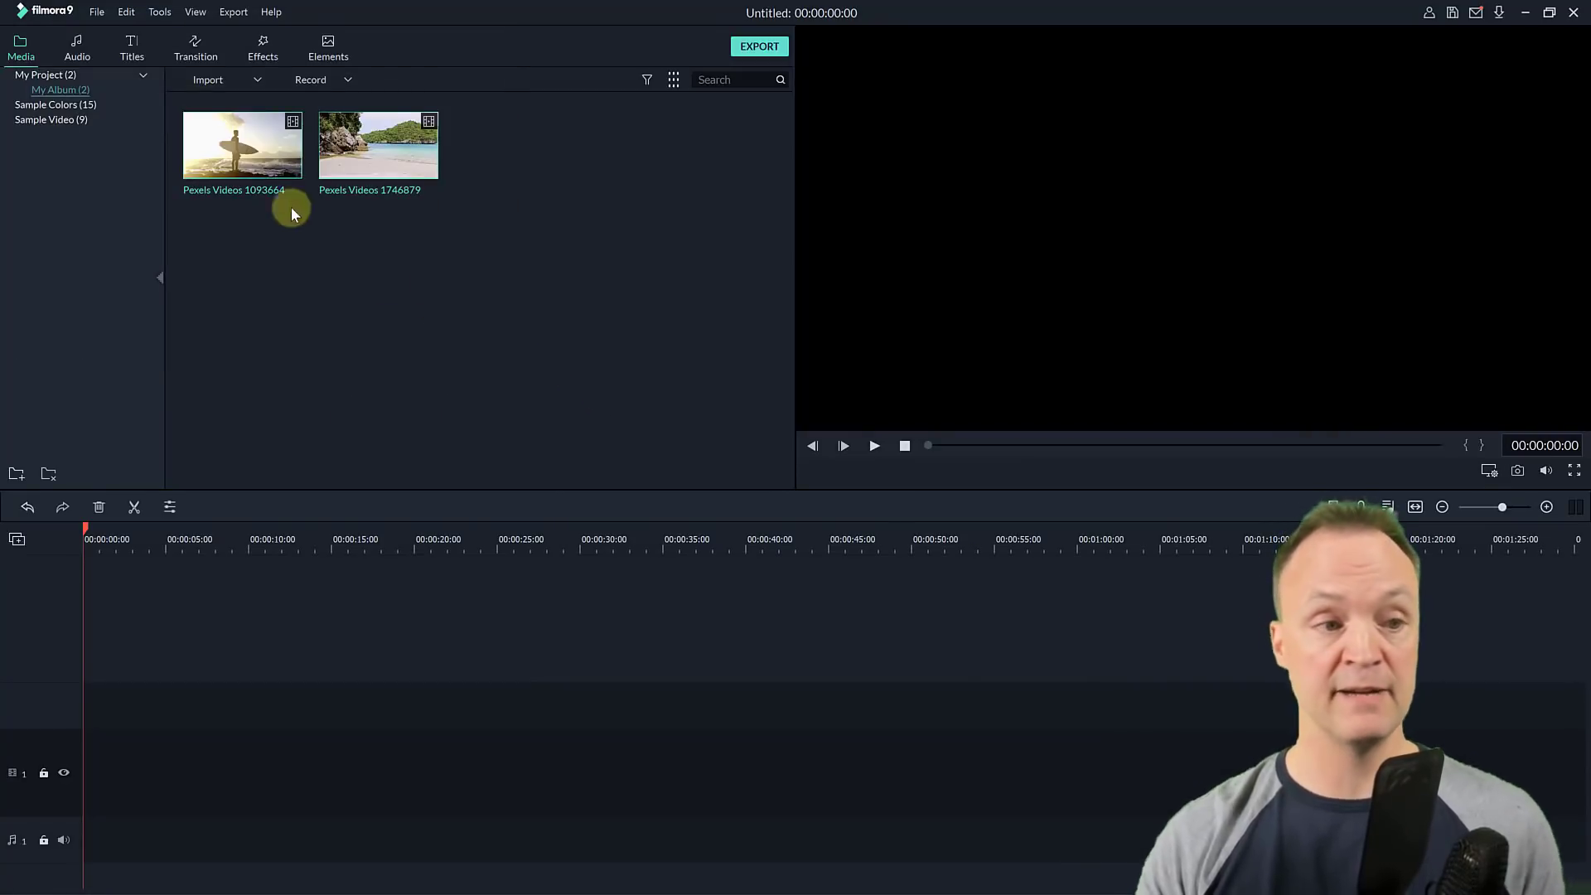
- Add the surfer clip, then the beach clip, to the timeline with settings matched to the media
{"action": "left_click", "coordinate": [242, 148]}
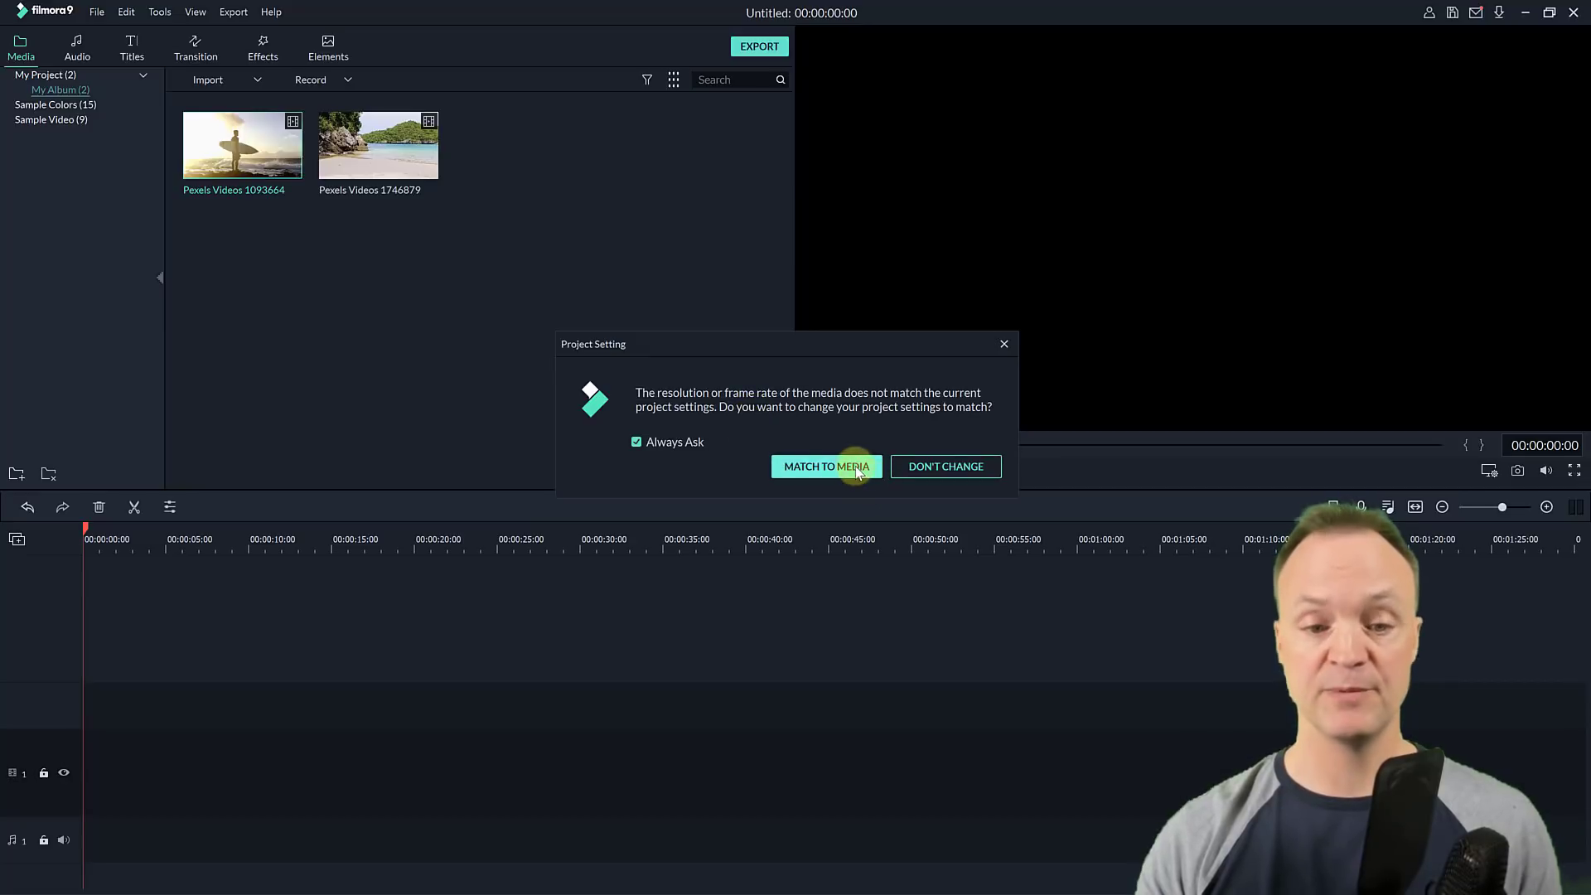
{"action": "left_click", "coordinate": [829, 466]}
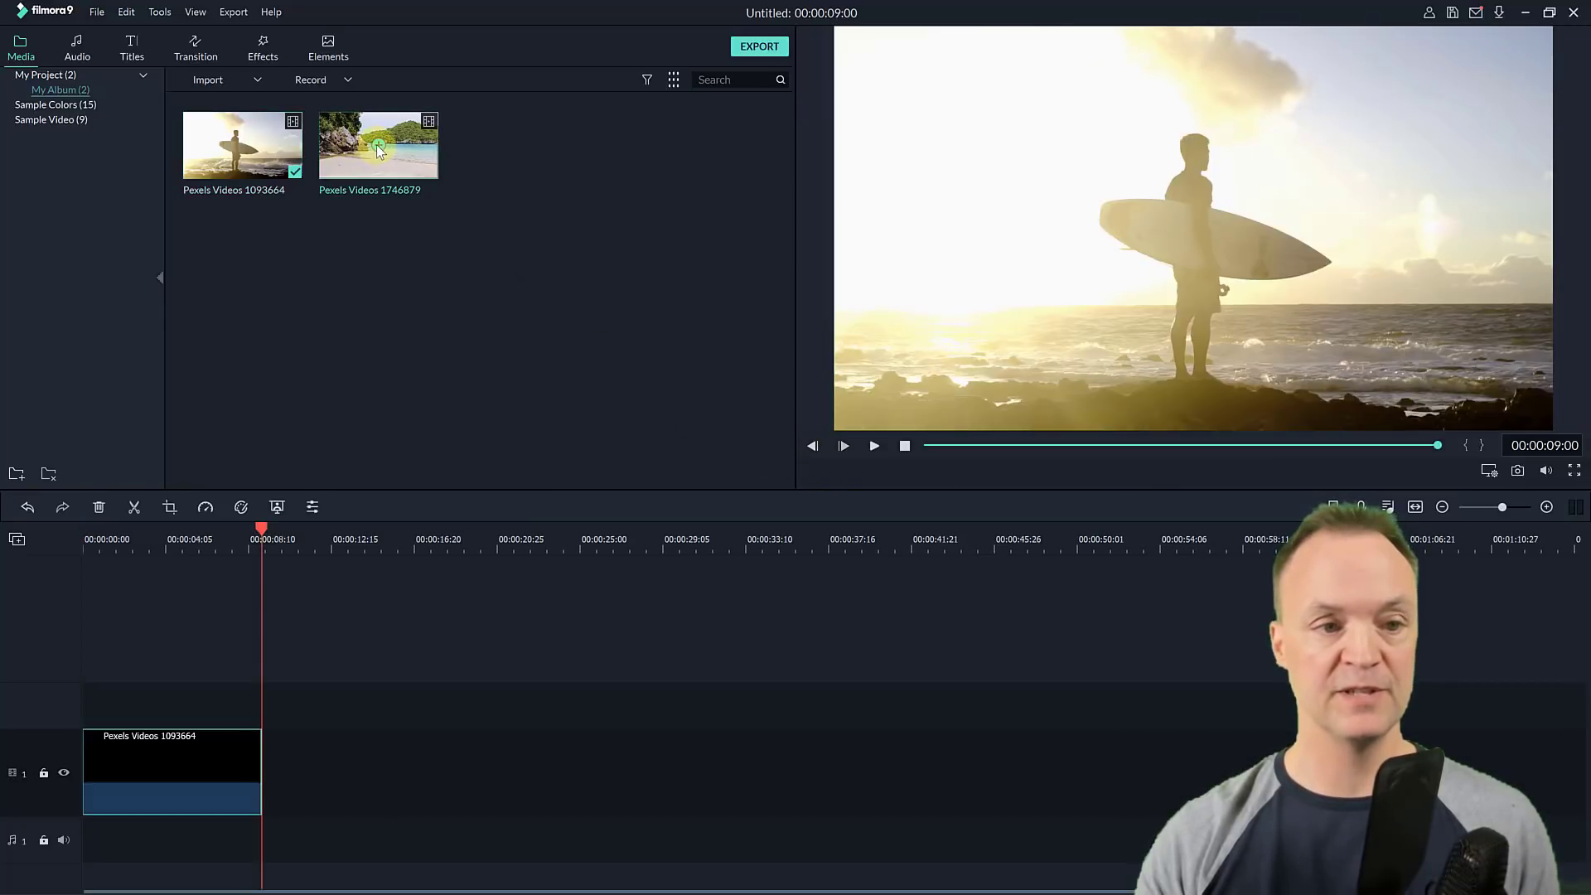
{"action": "left_click", "coordinate": [378, 146]}
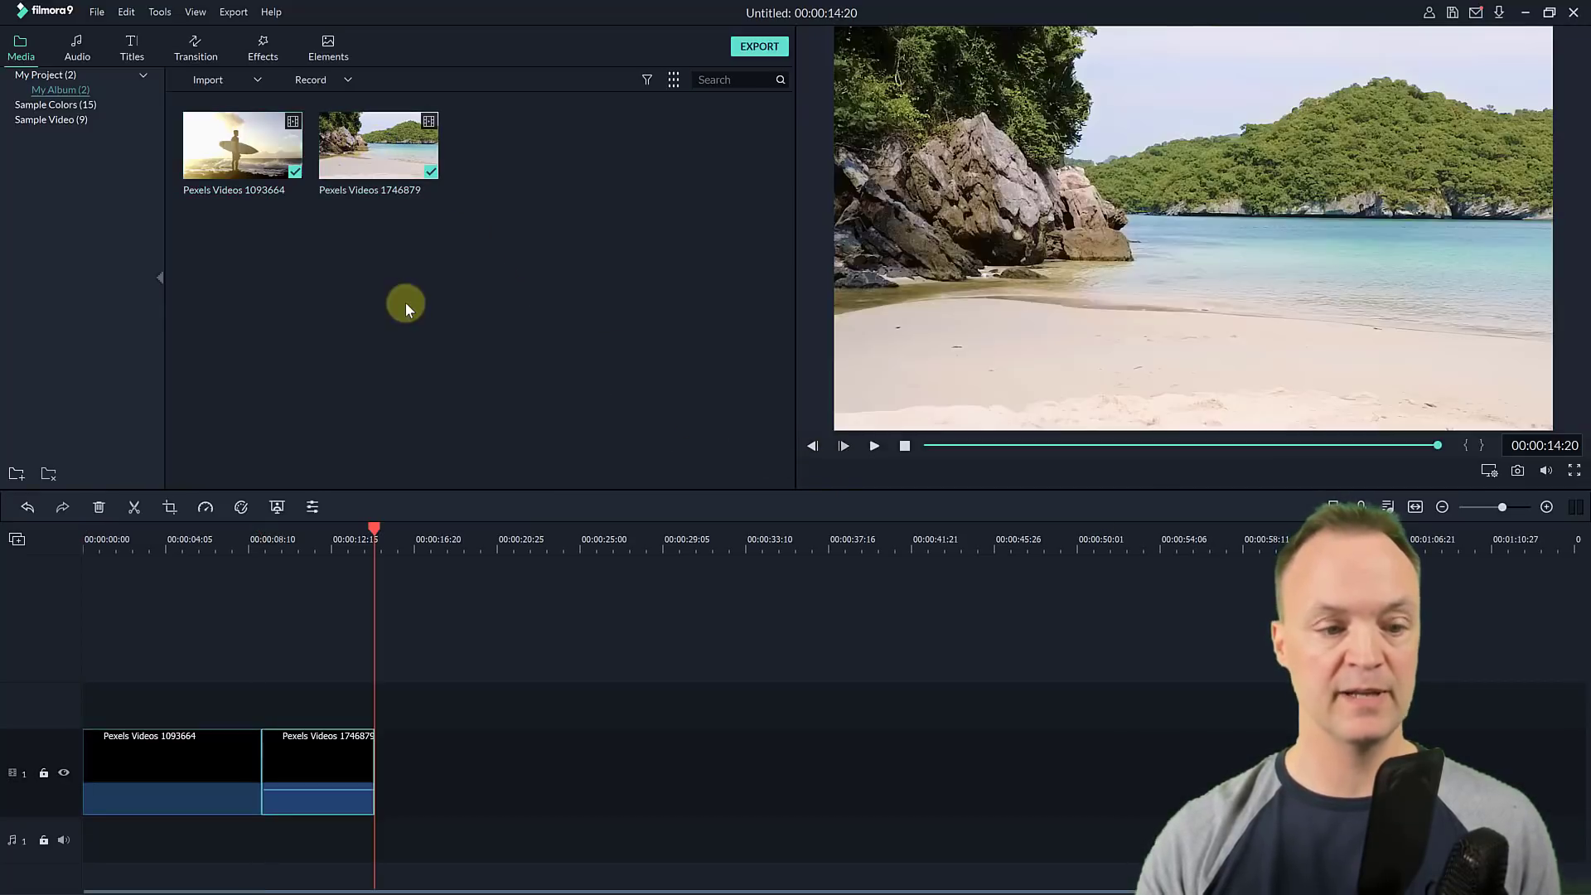
{"action": "left_click", "coordinate": [198, 50]}
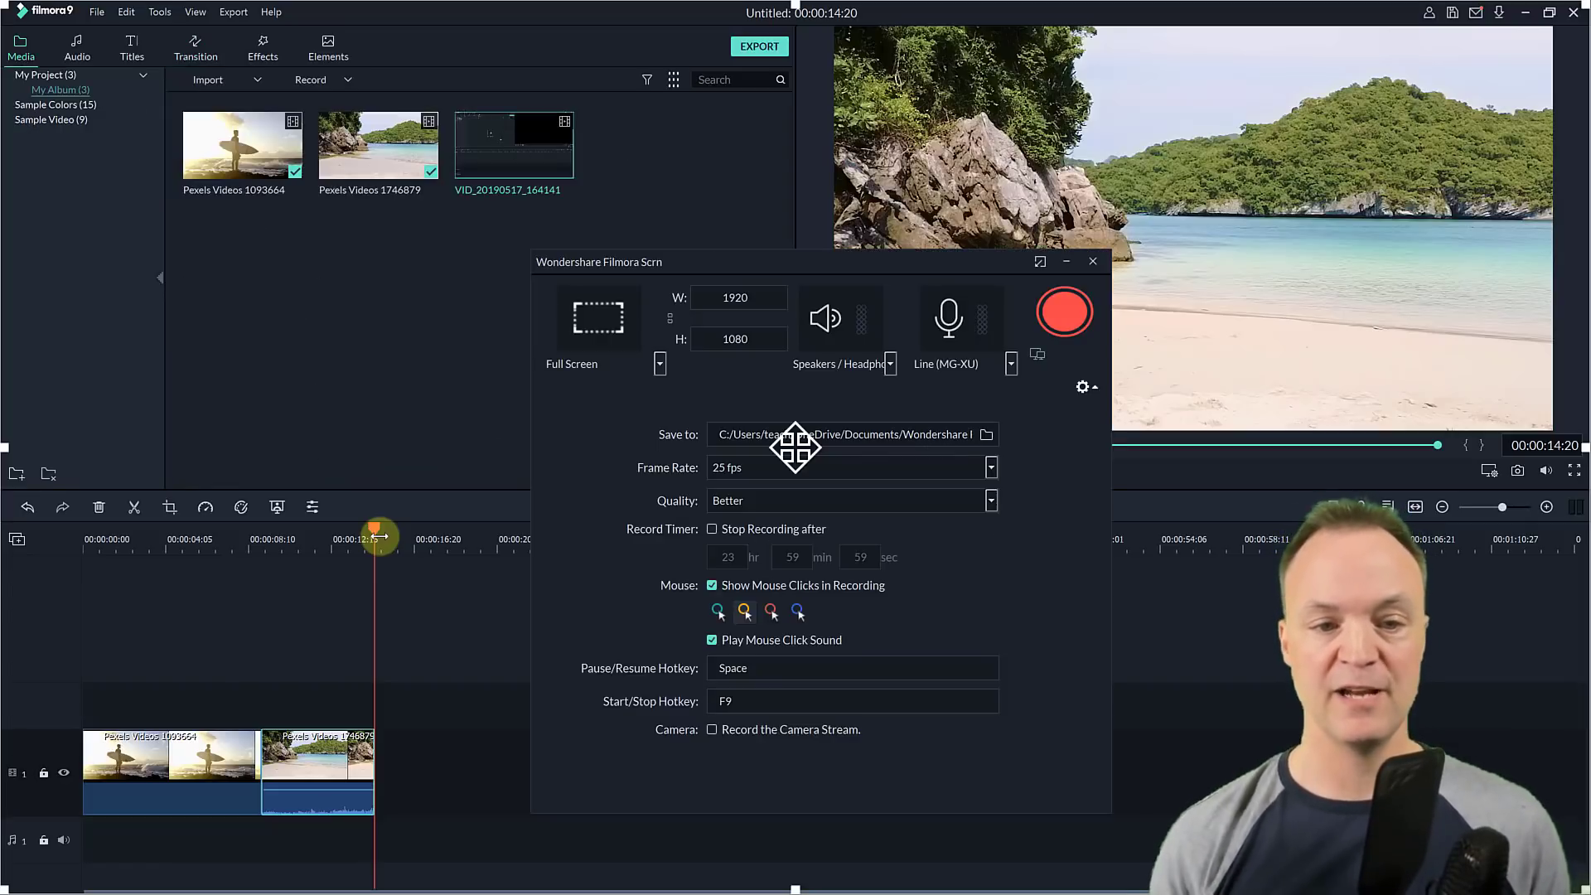
- Close Filmora Scrn and select the new VID_20190517_164141 recording in the media bin
{"action": "left_click", "coordinate": [1092, 262]}
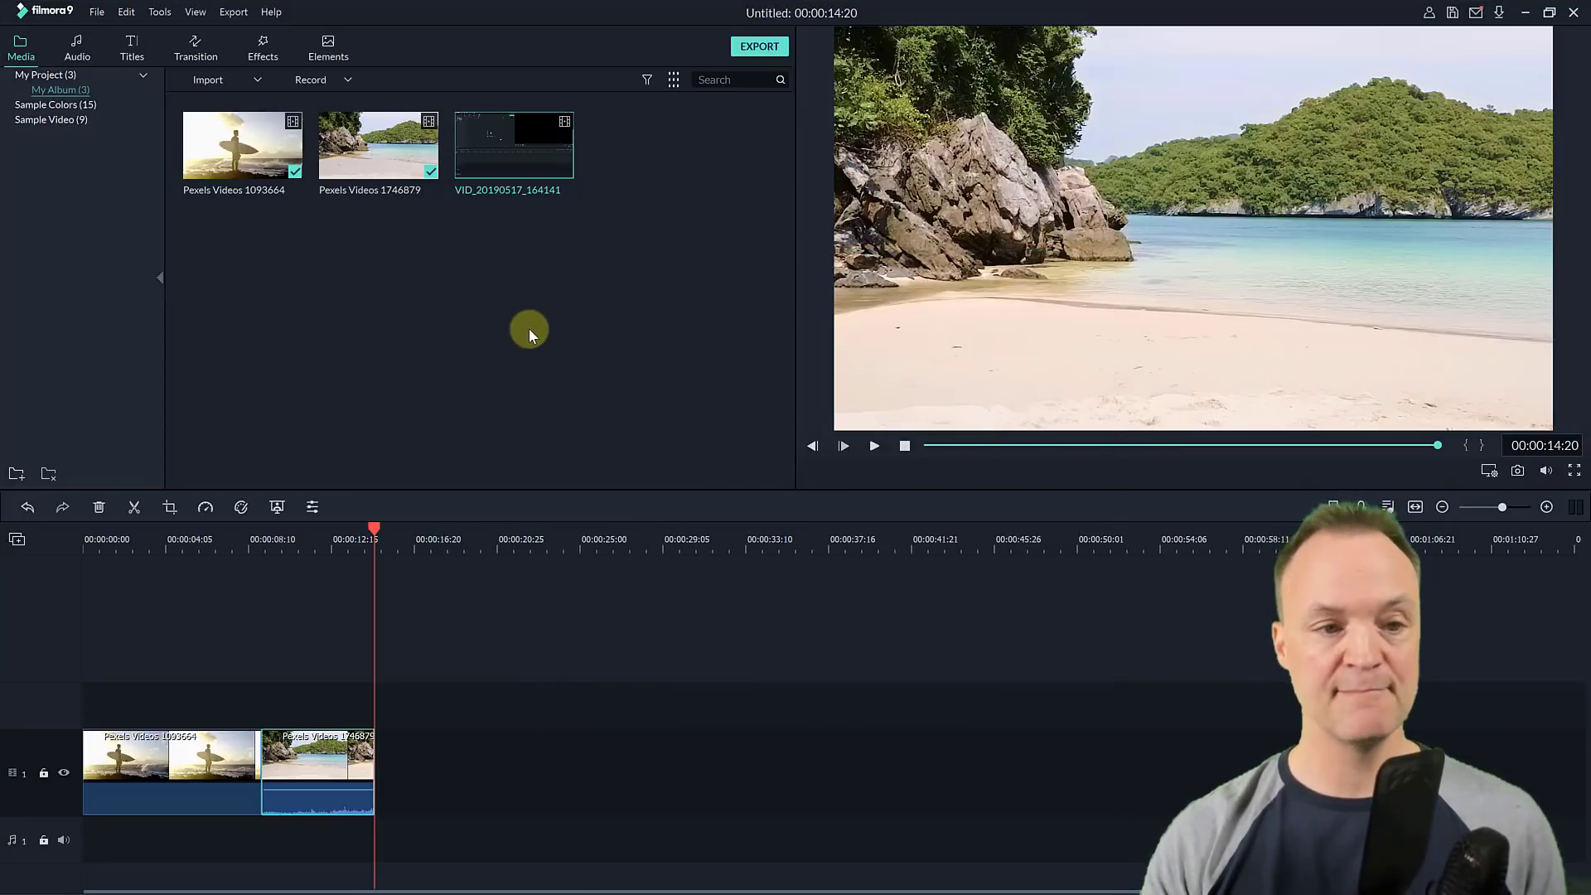
{"action": "left_click", "coordinate": [520, 397]}
{"action": "left_click", "coordinate": [530, 163]}
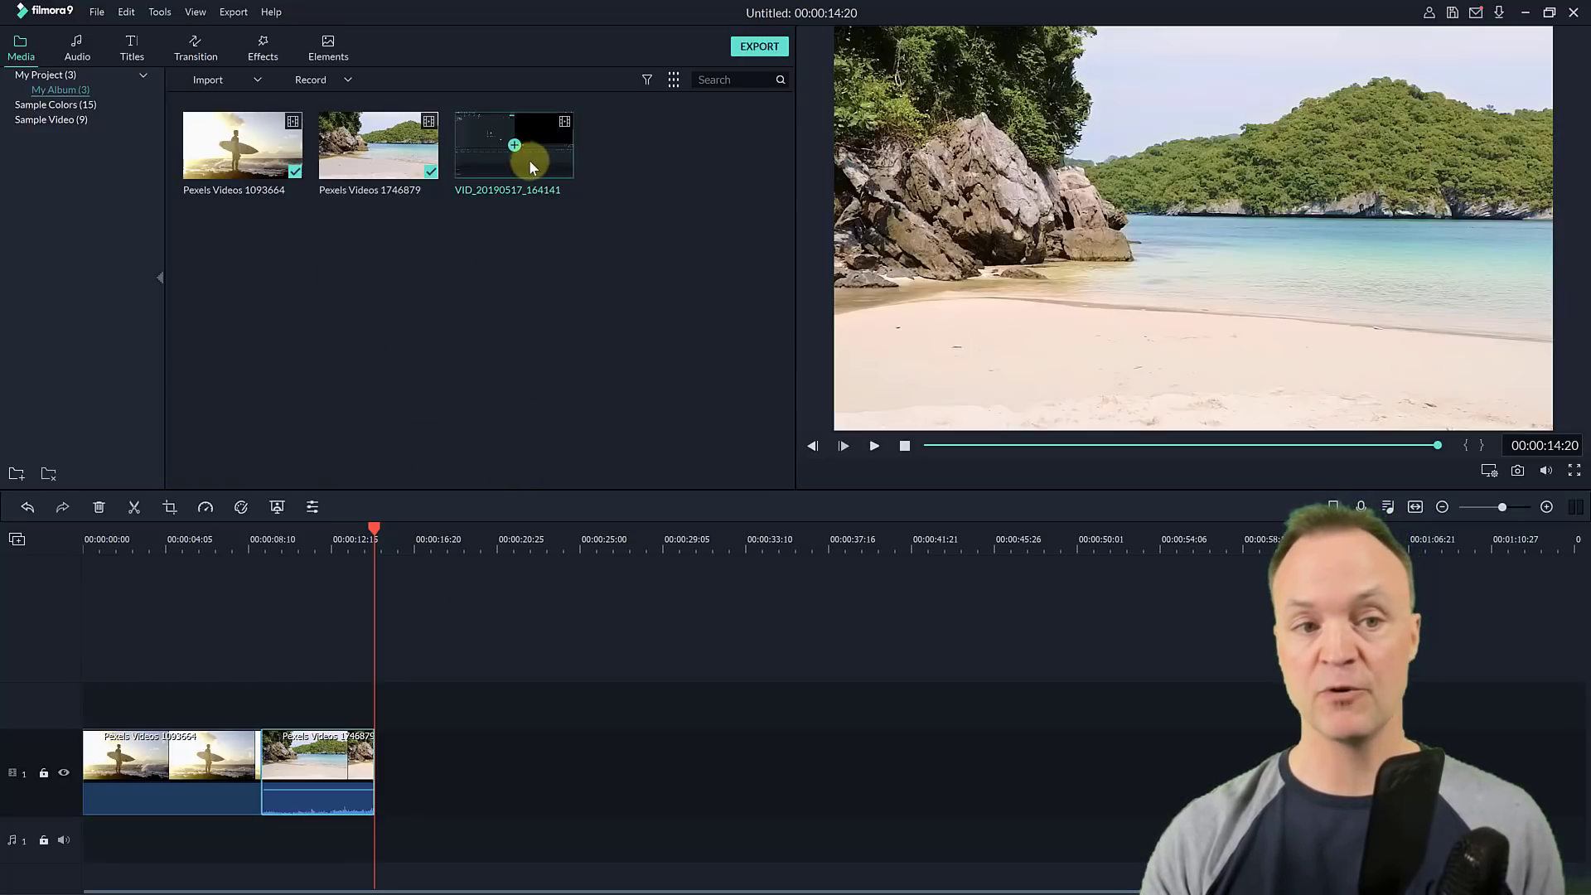
{"action": "left_click_drag", "start_coordinate": [535, 163], "coordinate": [137, 727]}
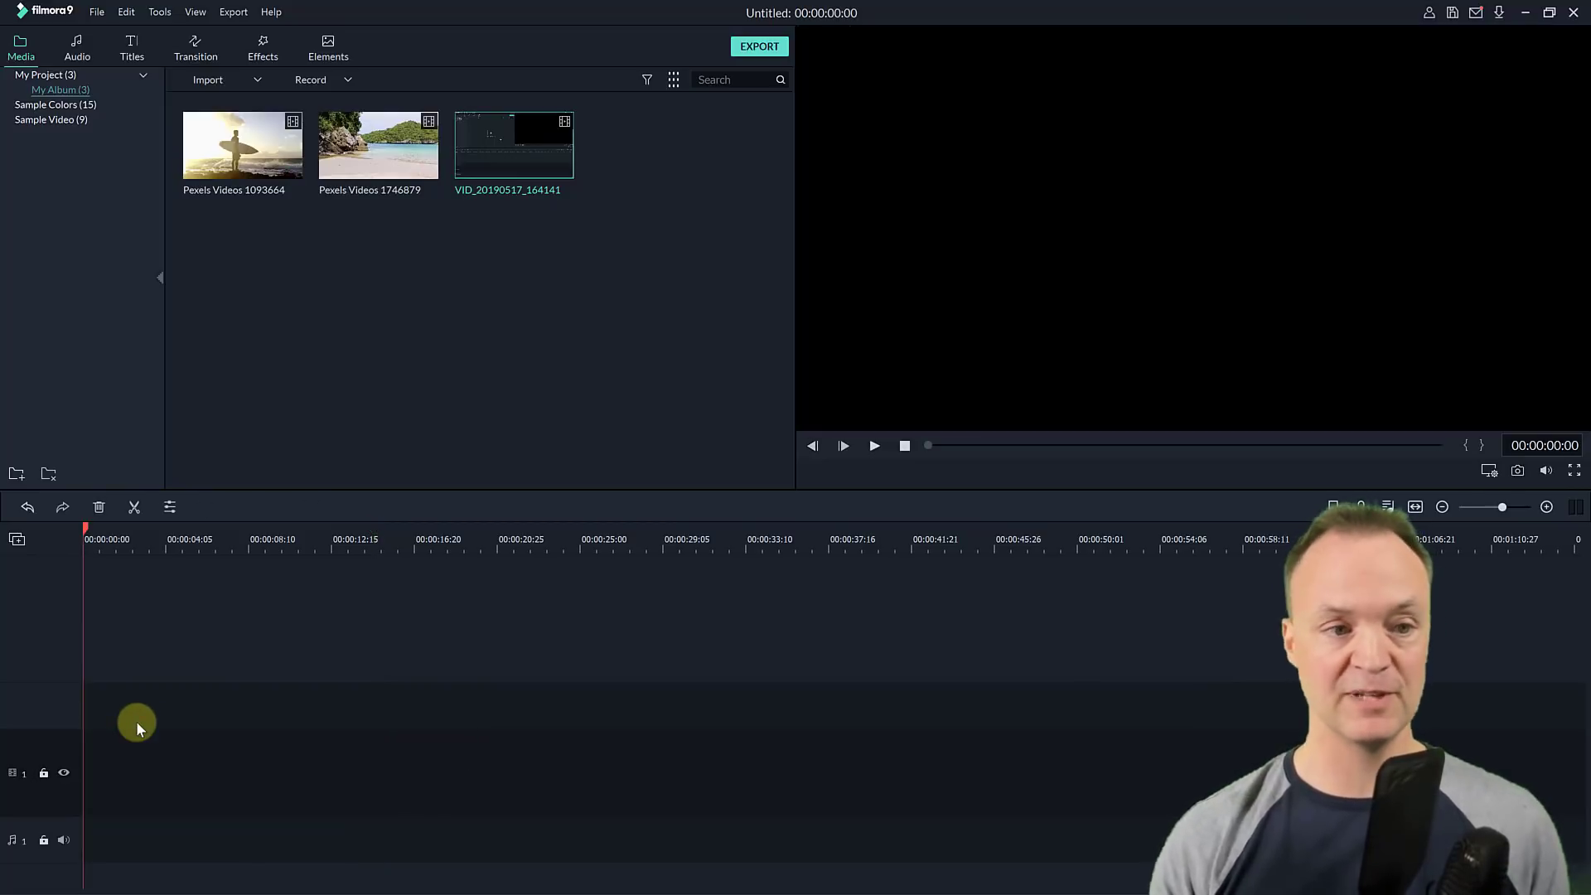
- Put VID_20190517_164141 on the video track, match project settings to it, and preview it
{"action": "left_click_drag", "start_coordinate": [504, 161], "coordinate": [84, 749]}
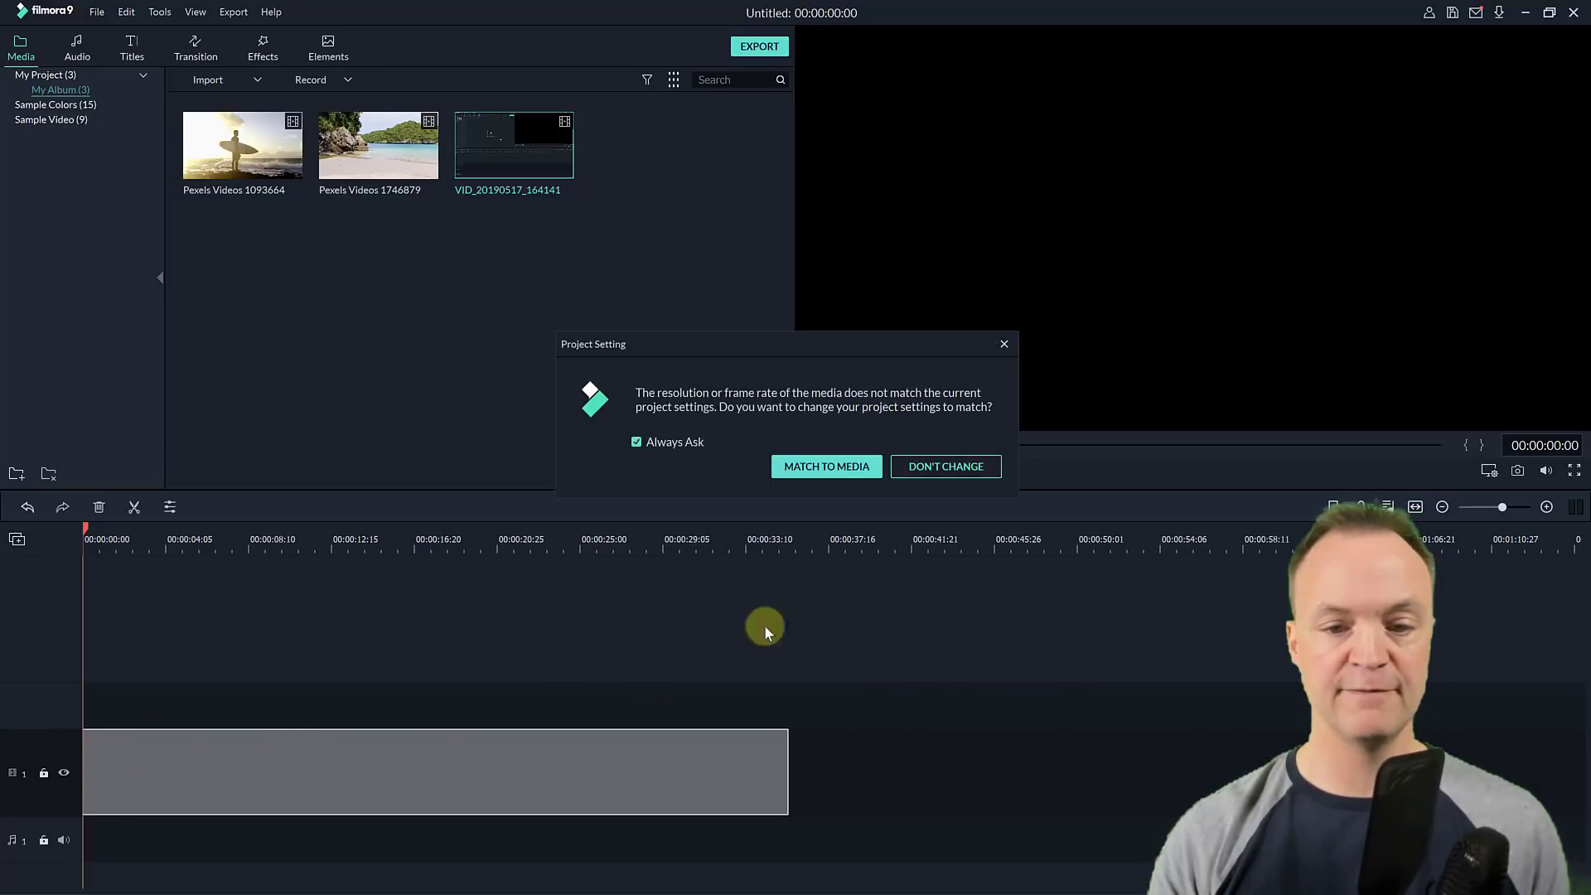
{"action": "left_click", "coordinate": [819, 464]}
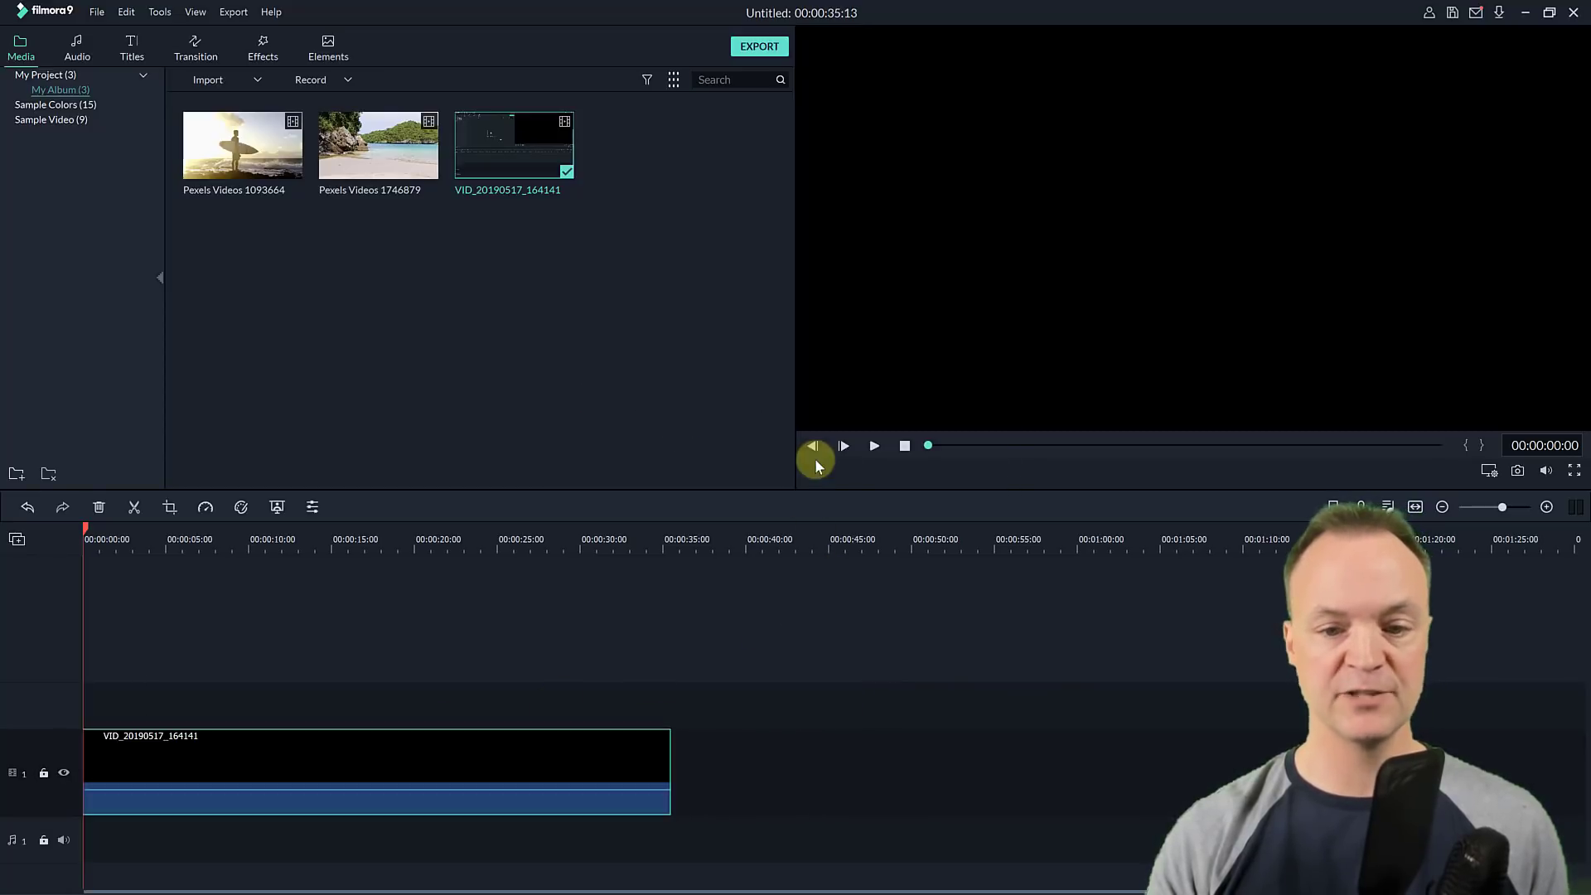
{"action": "left_click", "coordinate": [876, 447]}
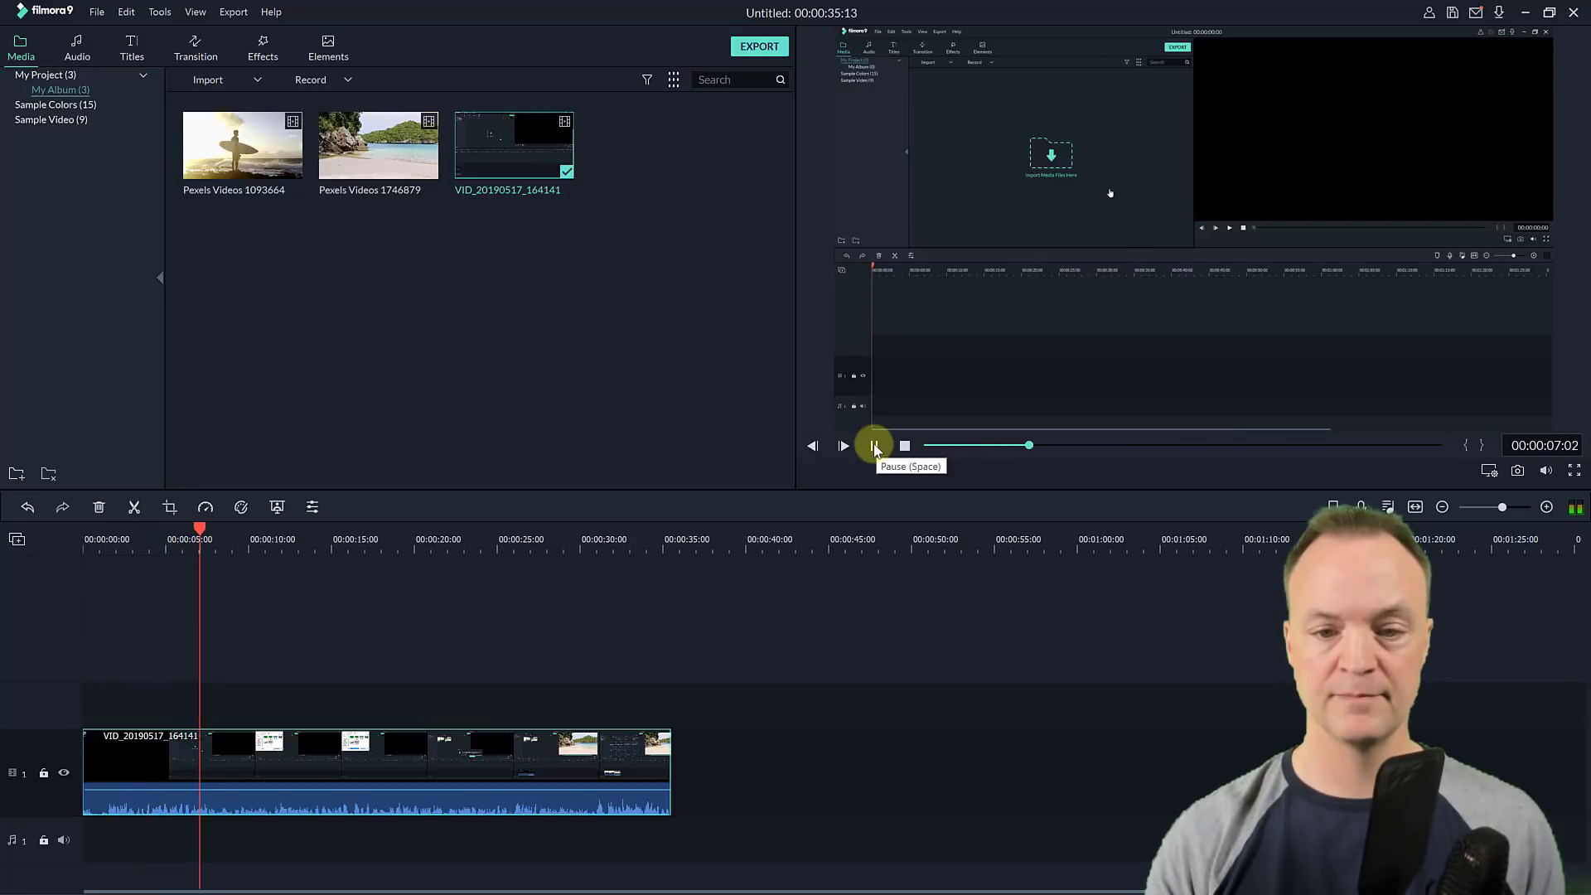
- Pause playback and position the playhead at about 00:00:05:08
{"action": "left_click", "coordinate": [876, 448]}
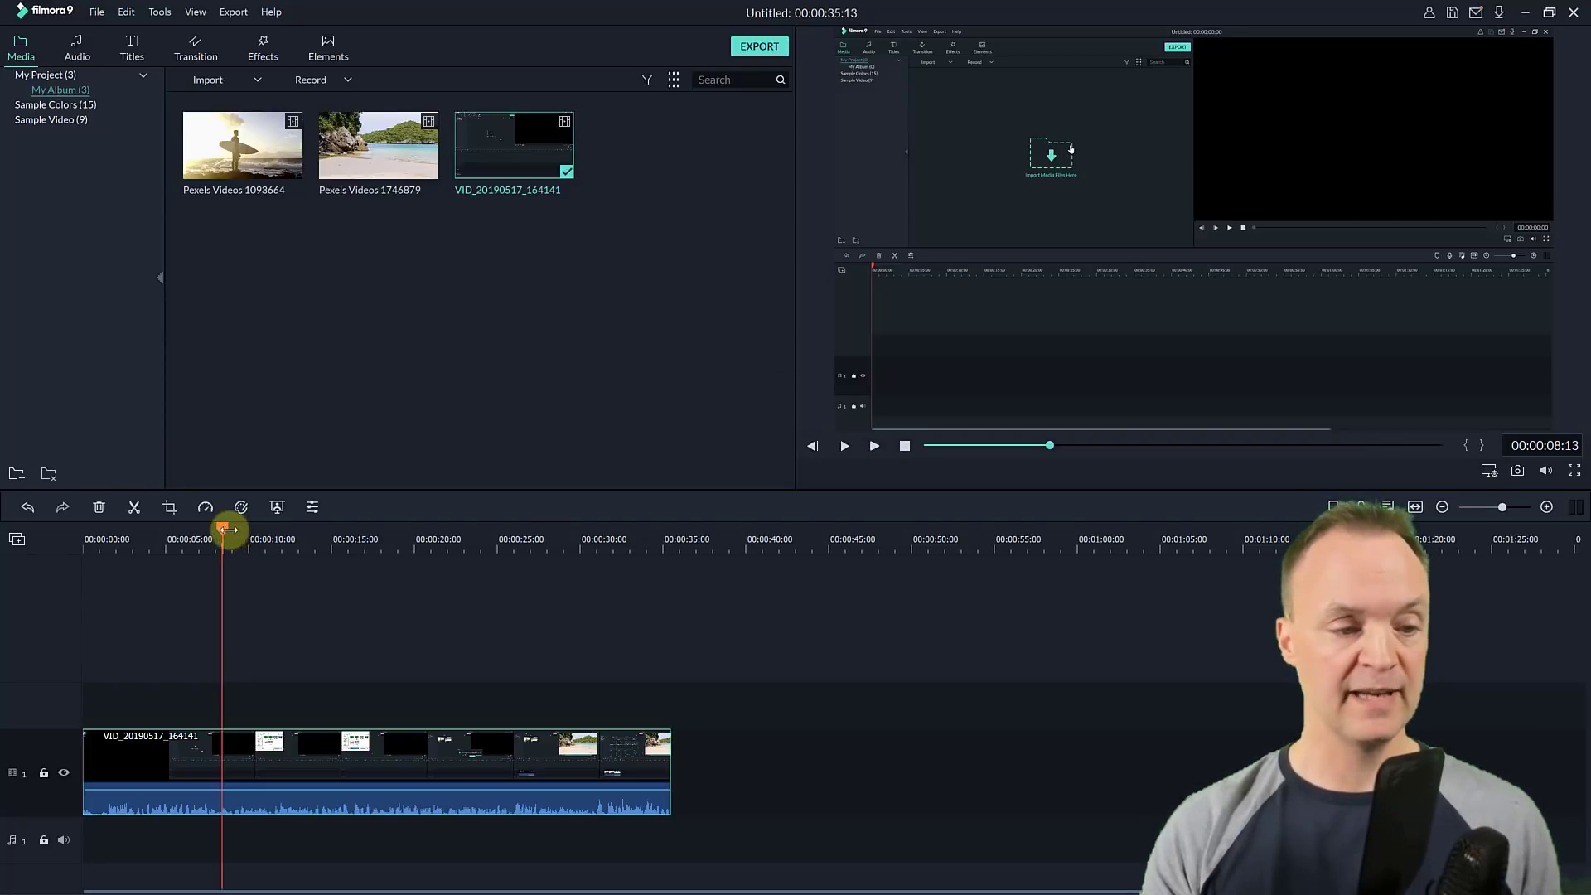
{"action": "left_click_drag", "start_coordinate": [222, 534], "coordinate": [173, 563]}
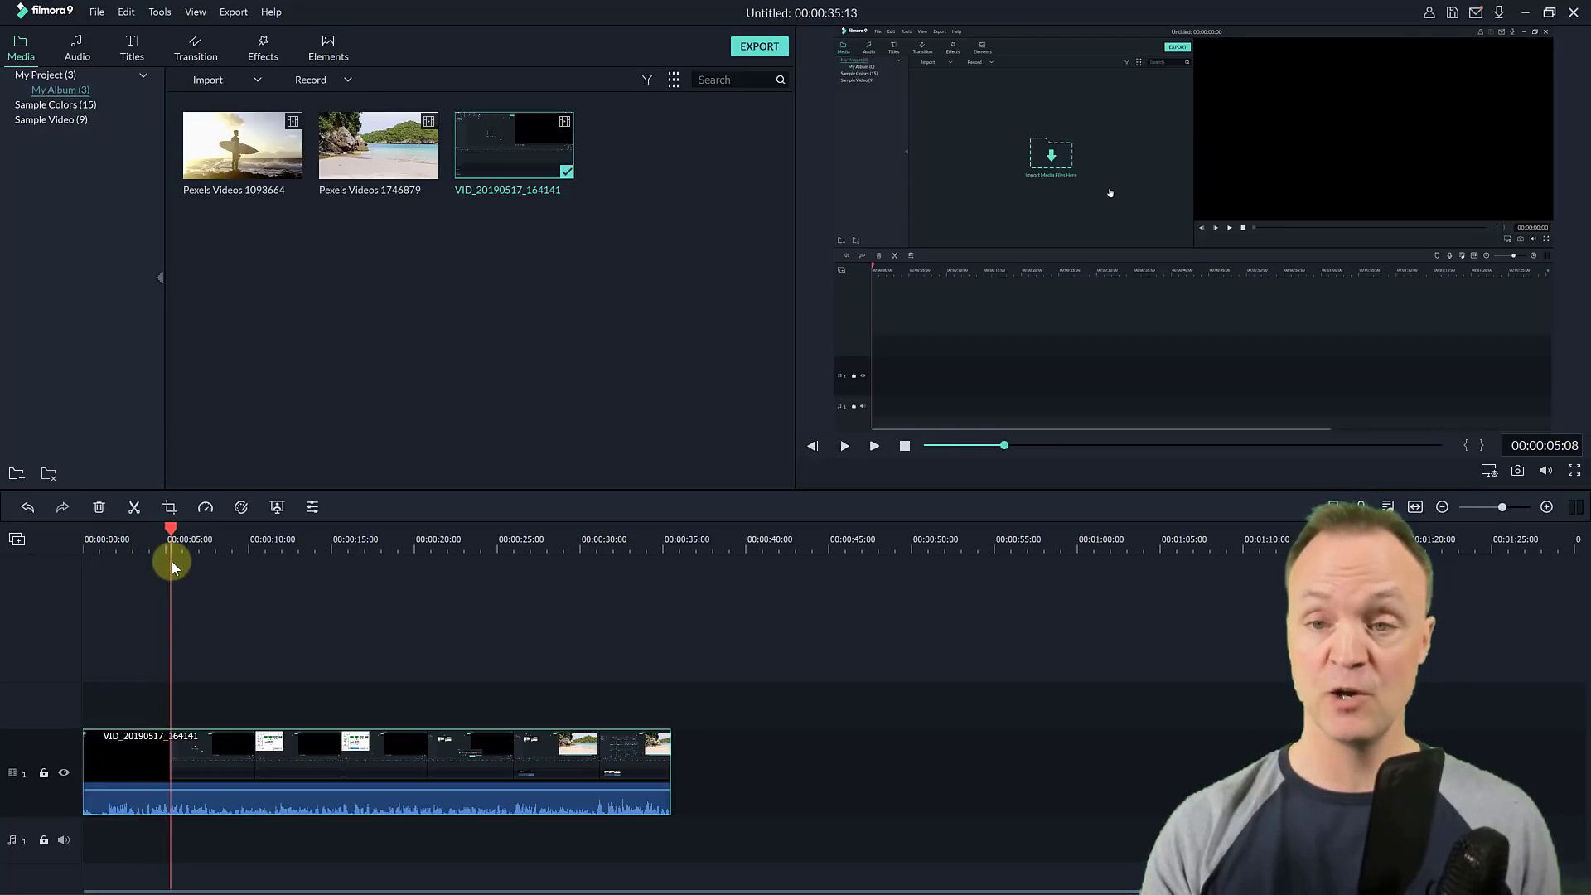
- Split the clip at the playhead, delete the first five seconds, and shift the rest to 0:00
{"action": "left_click", "coordinate": [133, 507]}
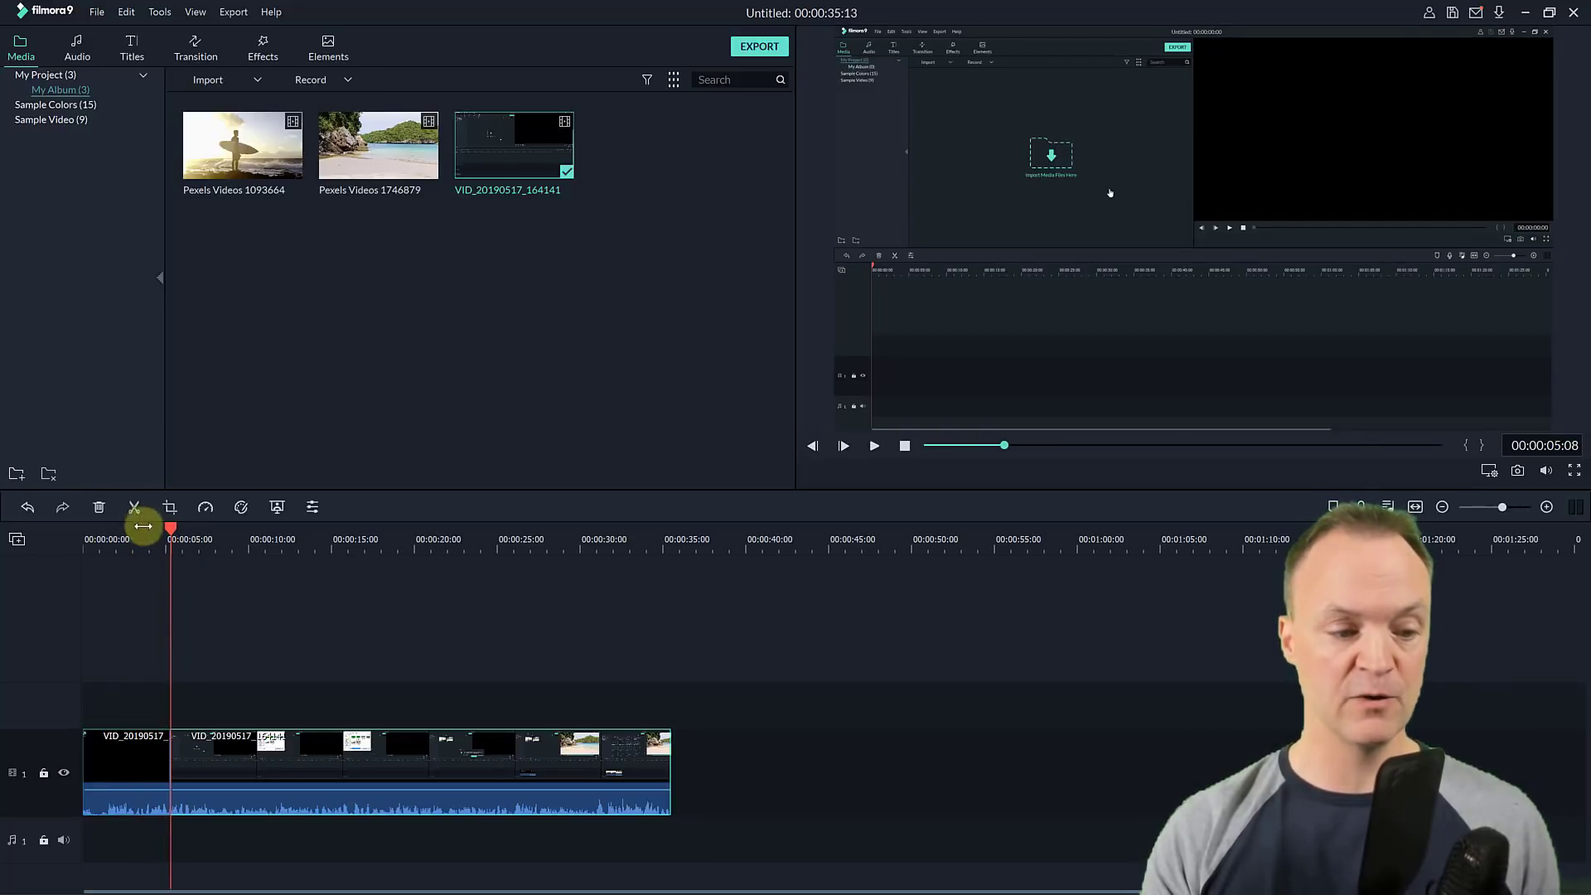
{"action": "left_click", "coordinate": [157, 783]}
{"action": "key", "text": "Delete"}
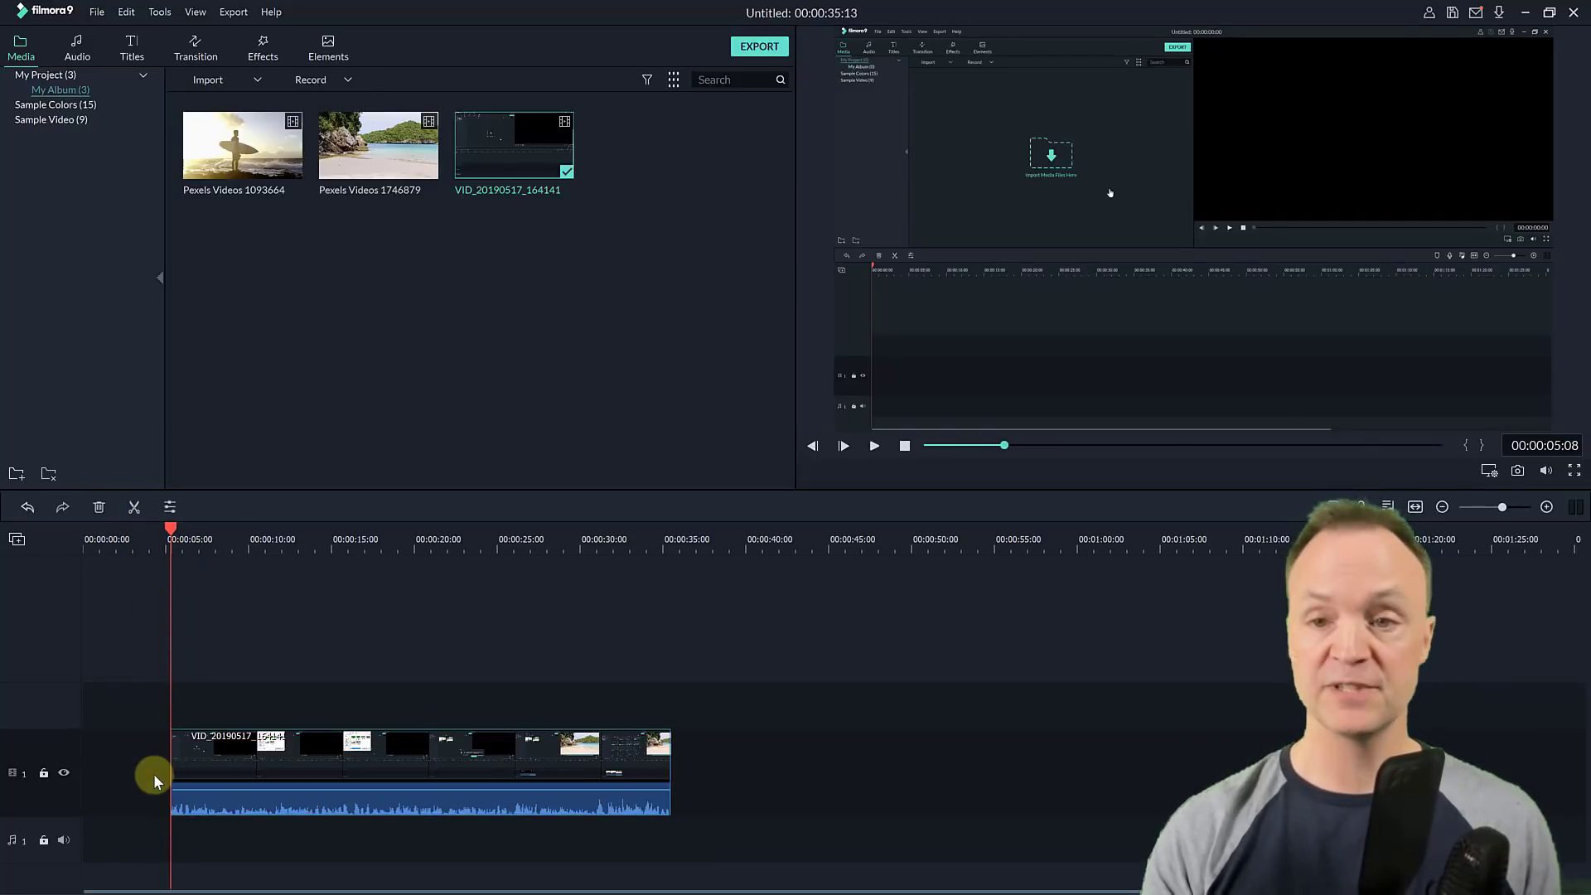
{"action": "left_click_drag", "start_coordinate": [378, 757], "coordinate": [288, 764]}
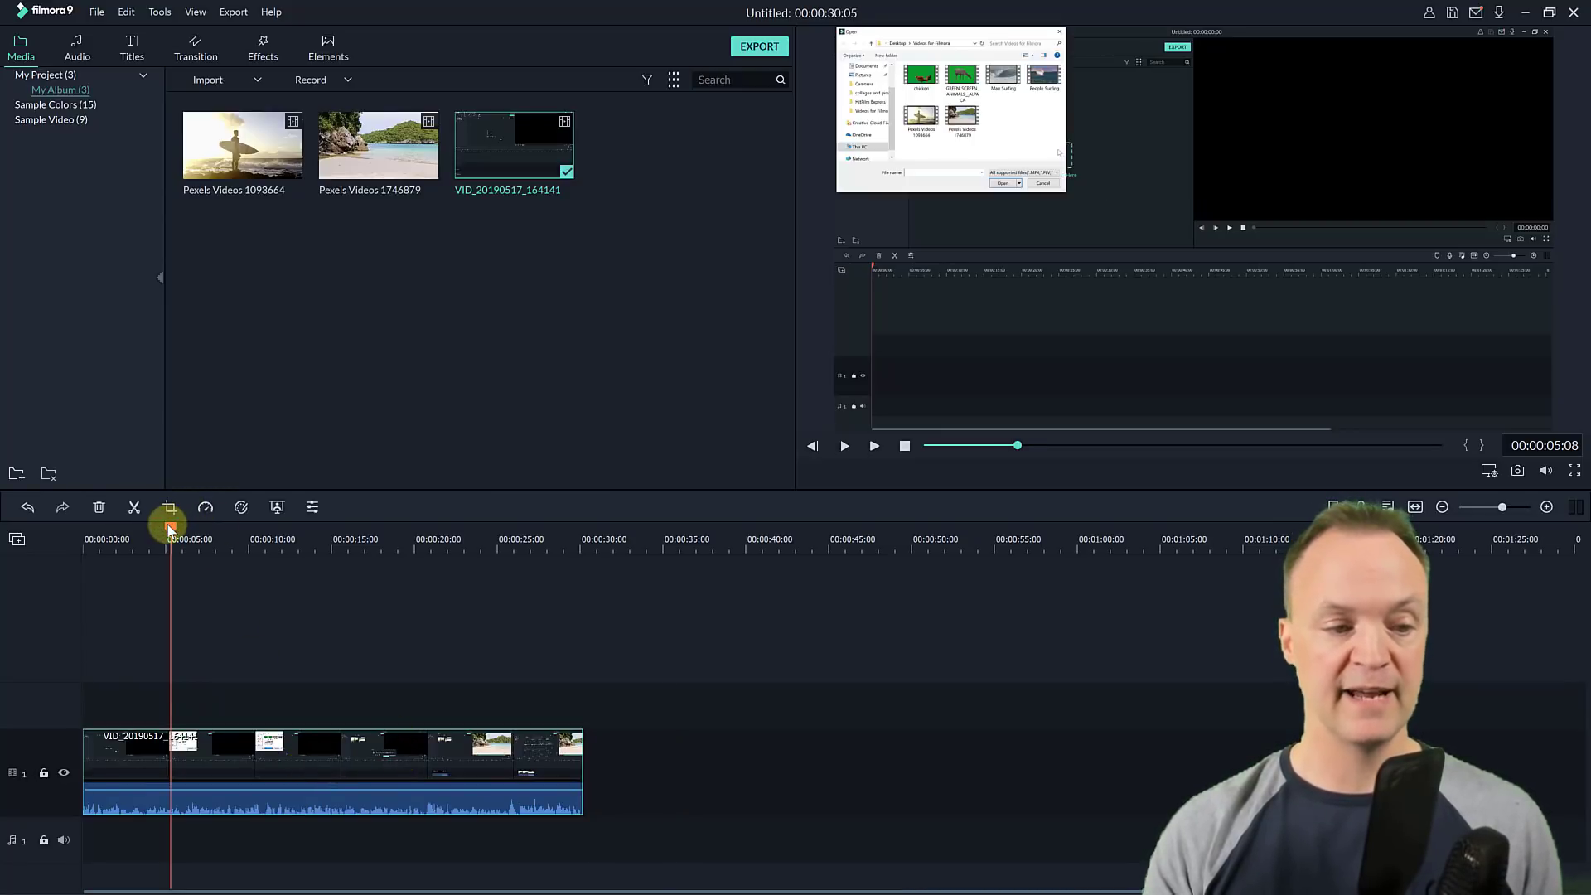
{"action": "left_click_drag", "start_coordinate": [170, 527], "coordinate": [152, 579]}
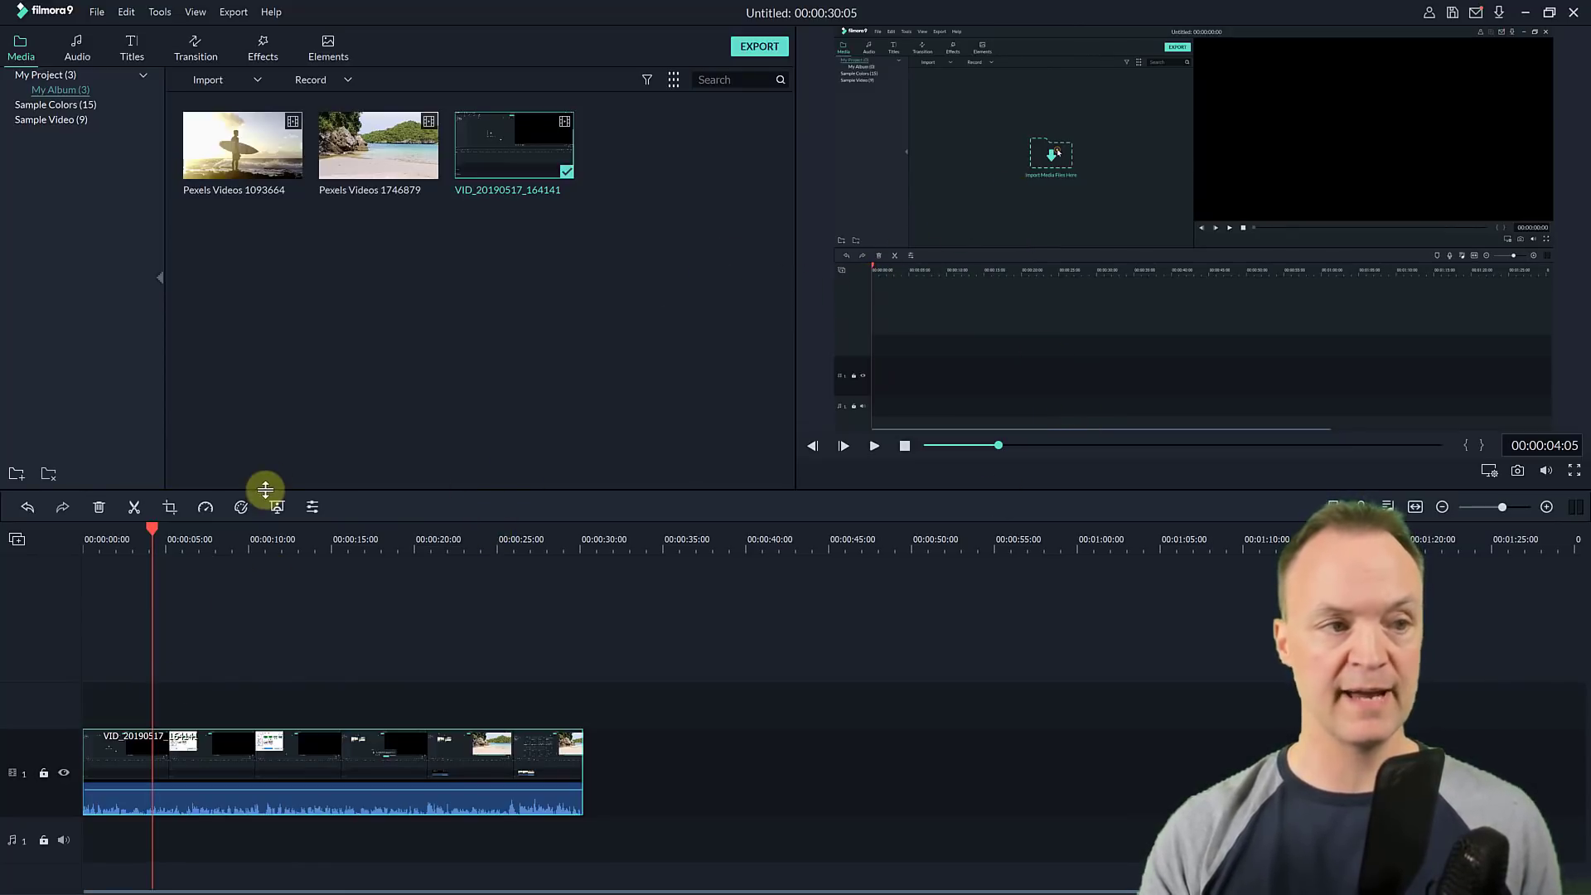
- Set the recording clip's Transform scale to 154.48% and apply the change
{"action": "double_click", "coordinate": [161, 767]}
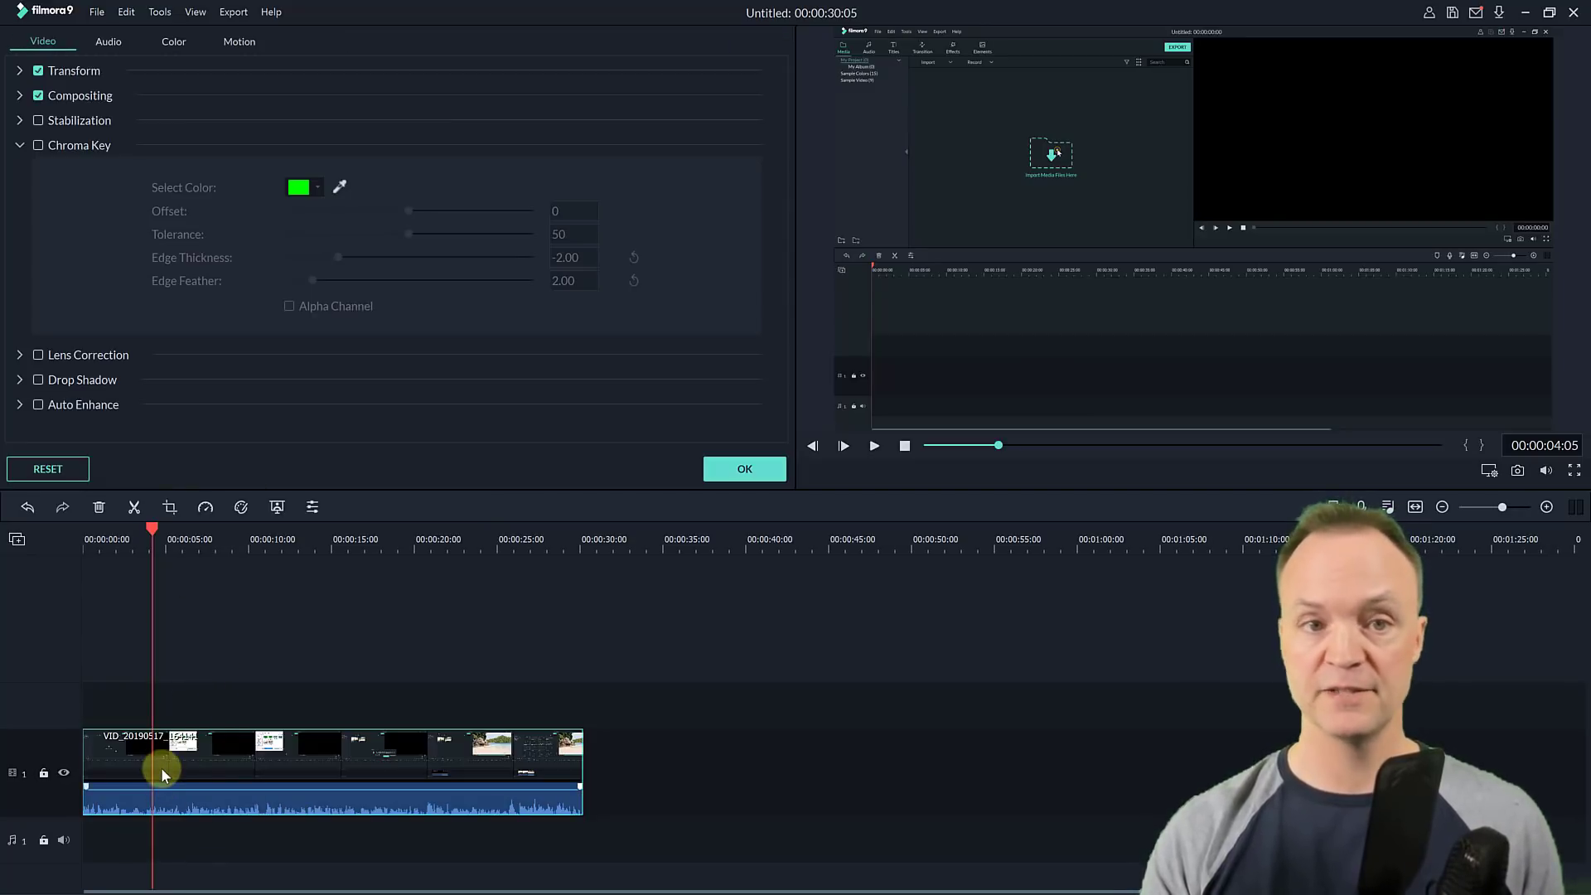
{"action": "left_click", "coordinate": [19, 72]}
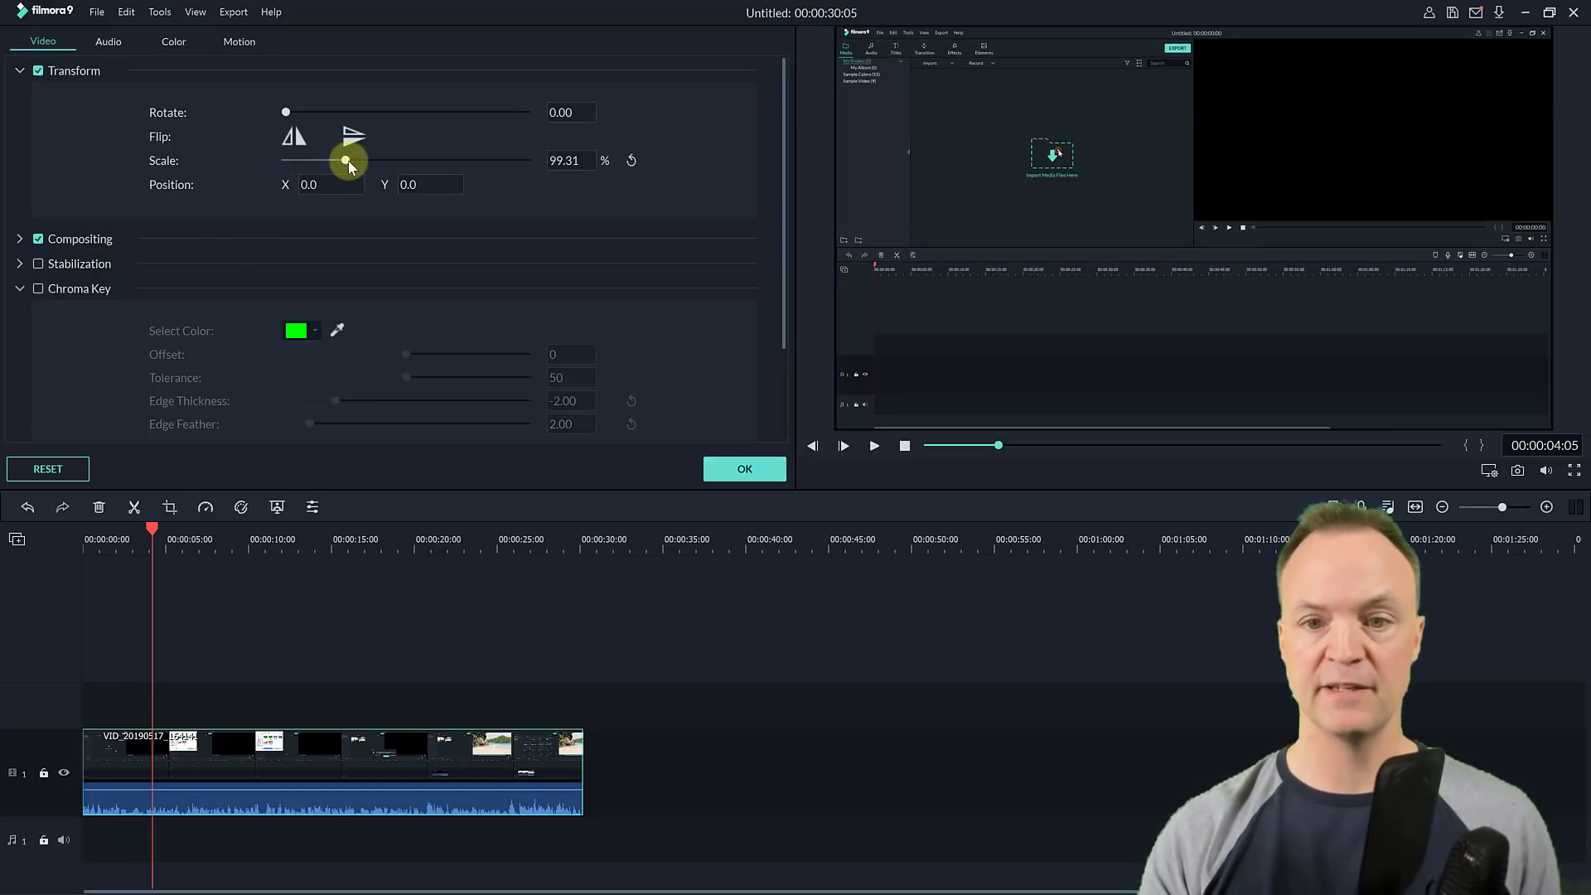
{"action": "left_click_drag", "start_coordinate": [348, 161], "coordinate": [382, 164]}
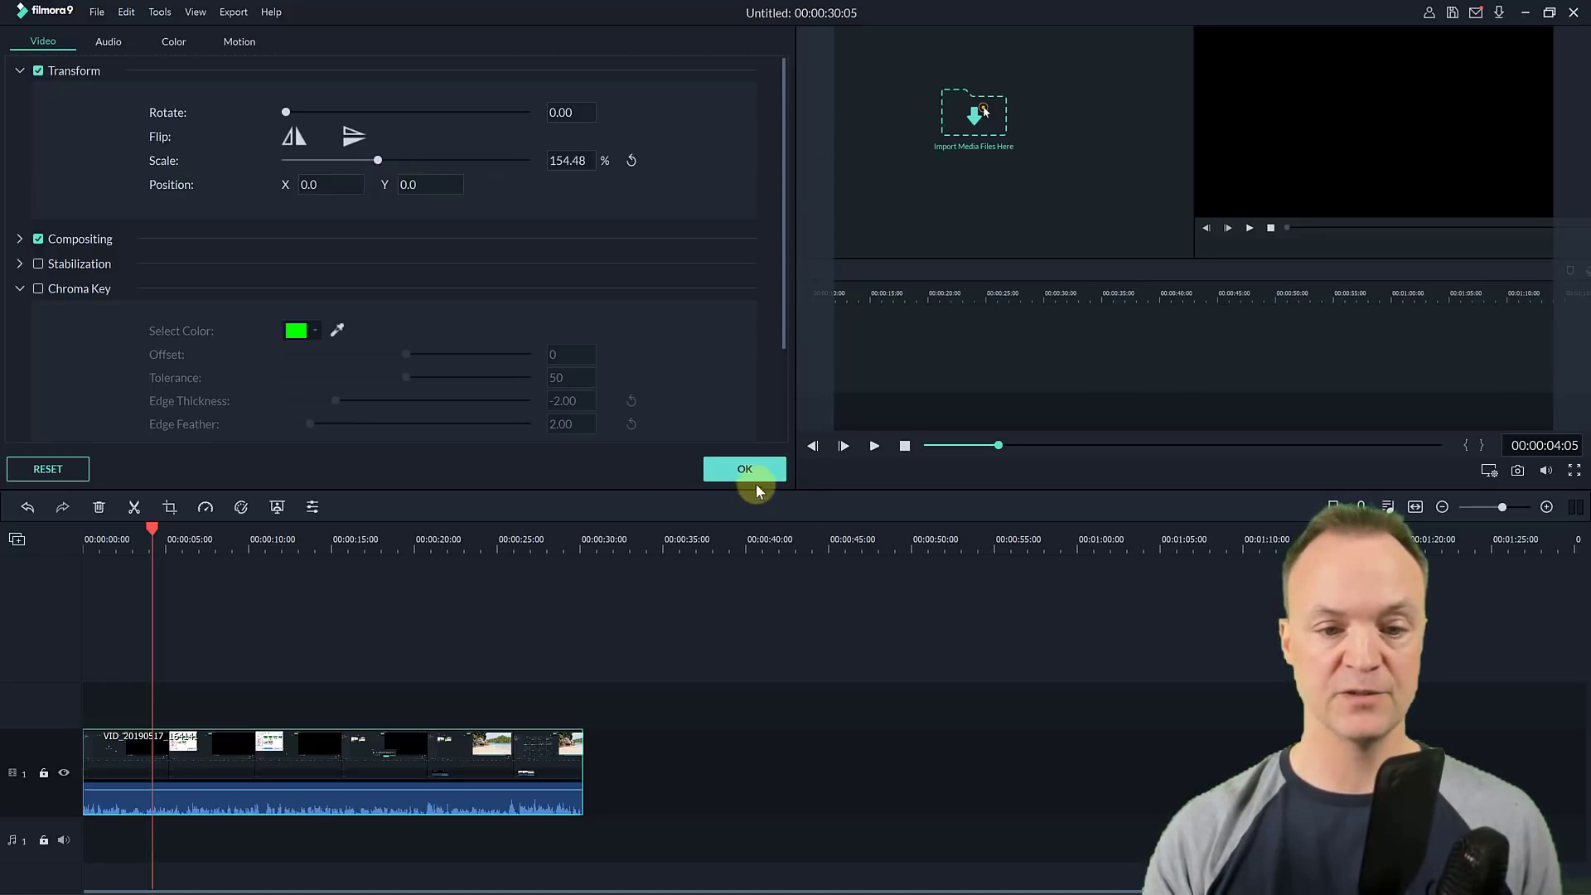
{"action": "left_click", "coordinate": [741, 469]}
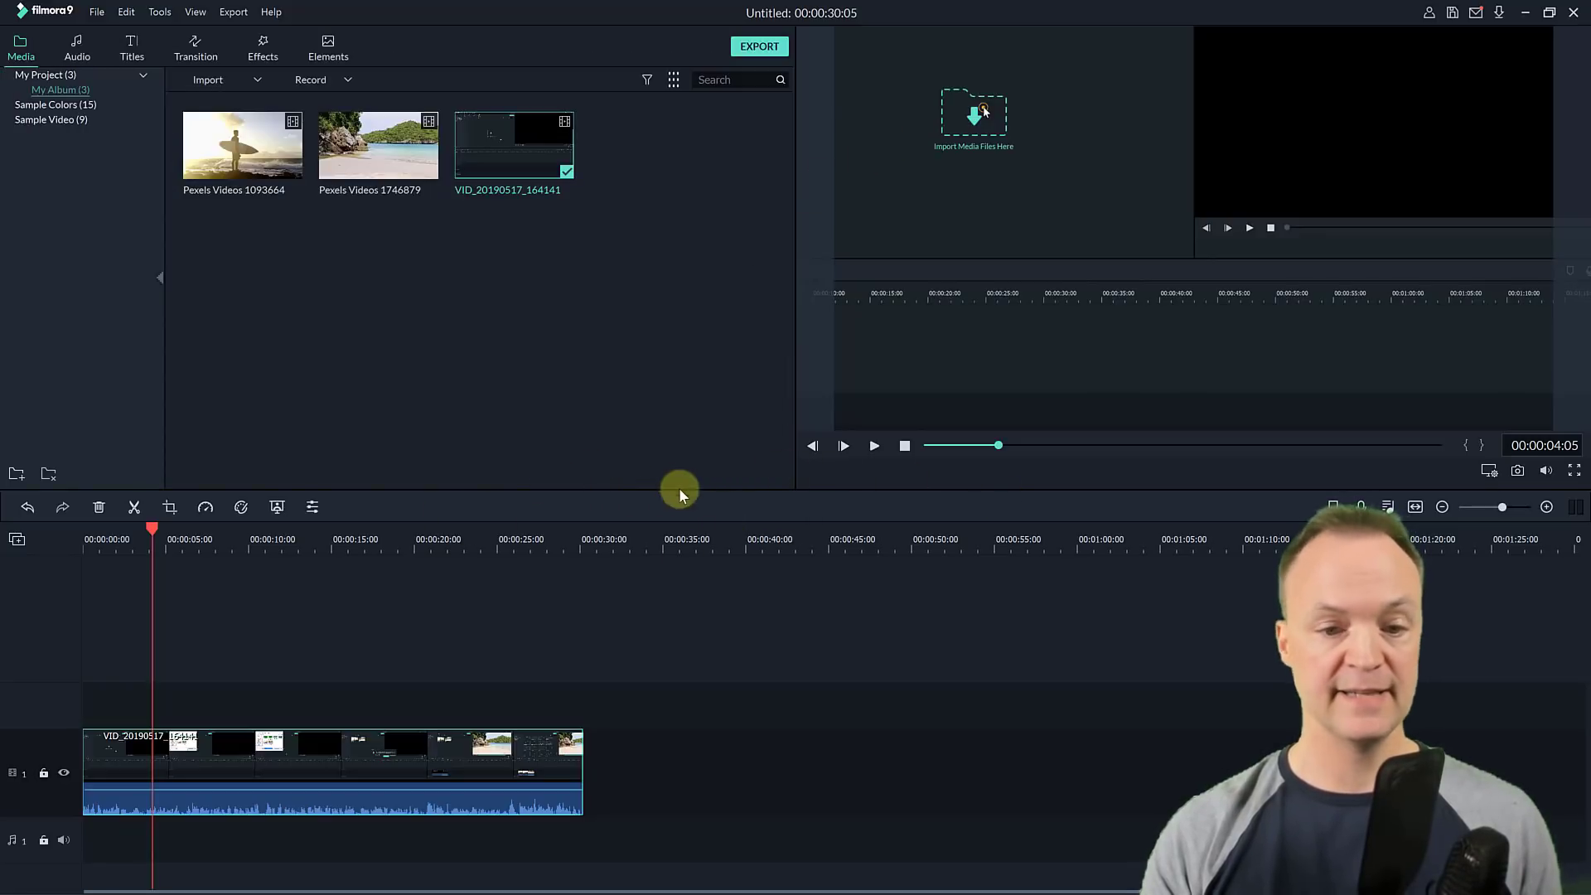
{"action": "left_click", "coordinate": [876, 448]}
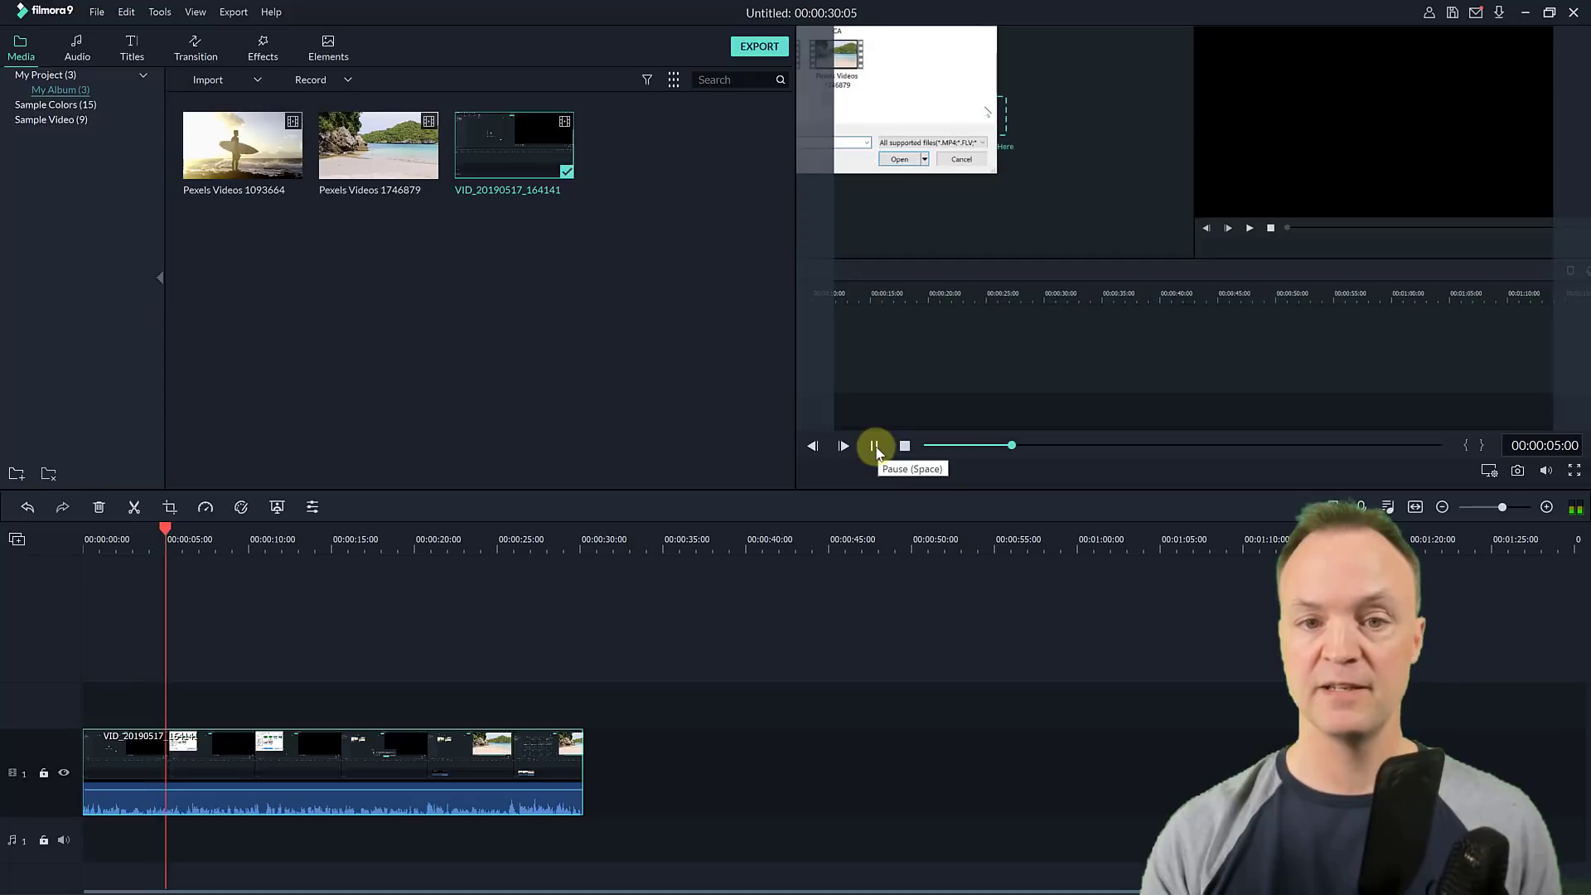
- Pause playback and move the playhead back to about 00:00:03:20
{"action": "left_click", "coordinate": [874, 448]}
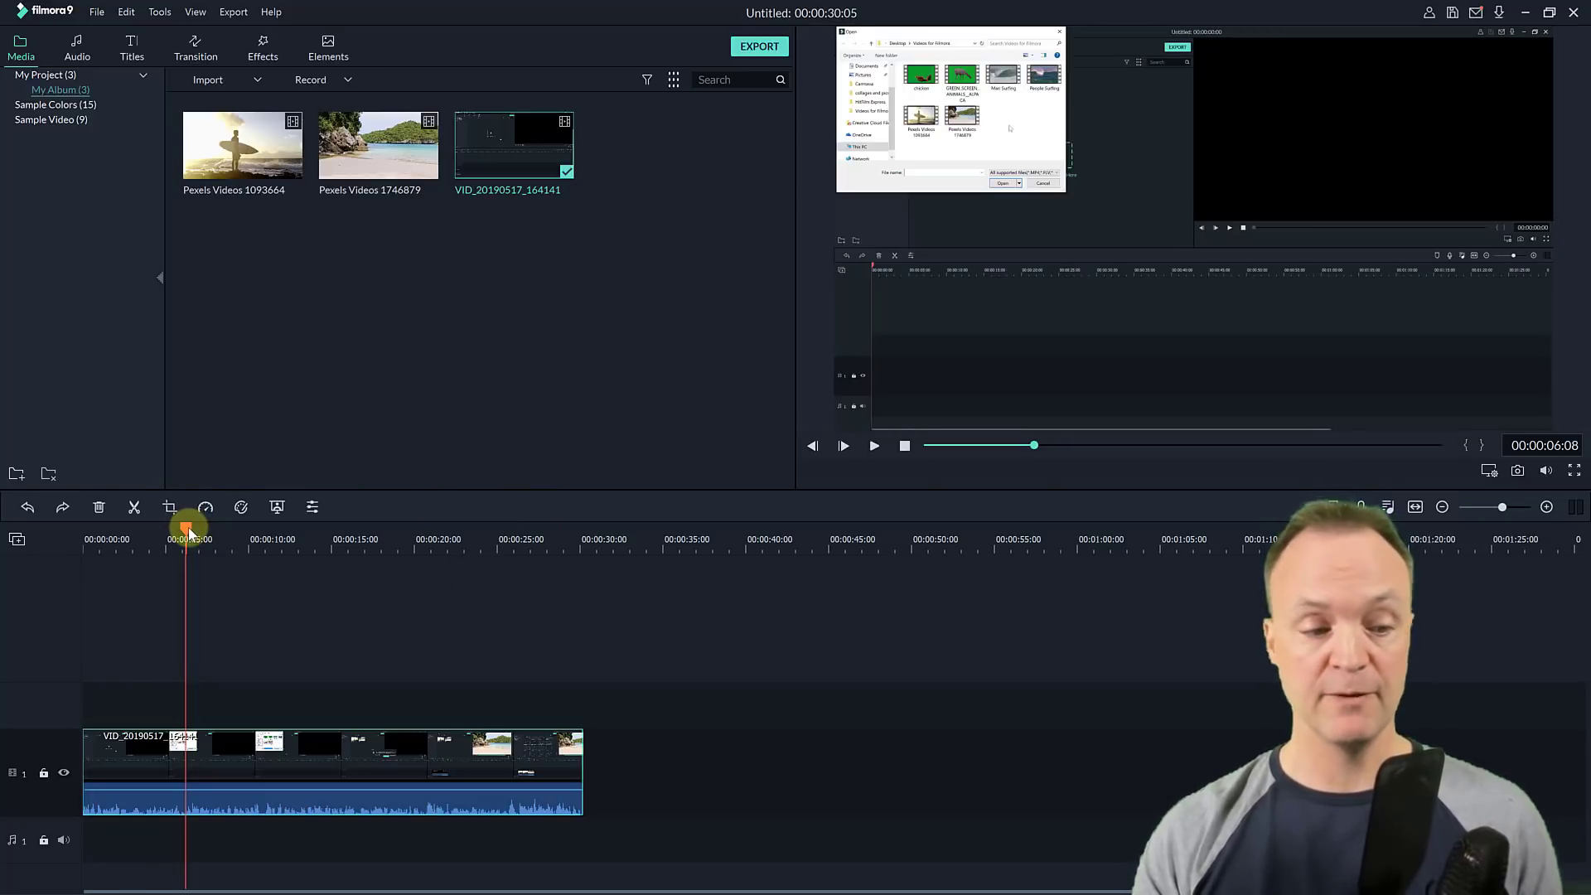
{"action": "left_click_drag", "start_coordinate": [187, 527], "coordinate": [146, 528]}
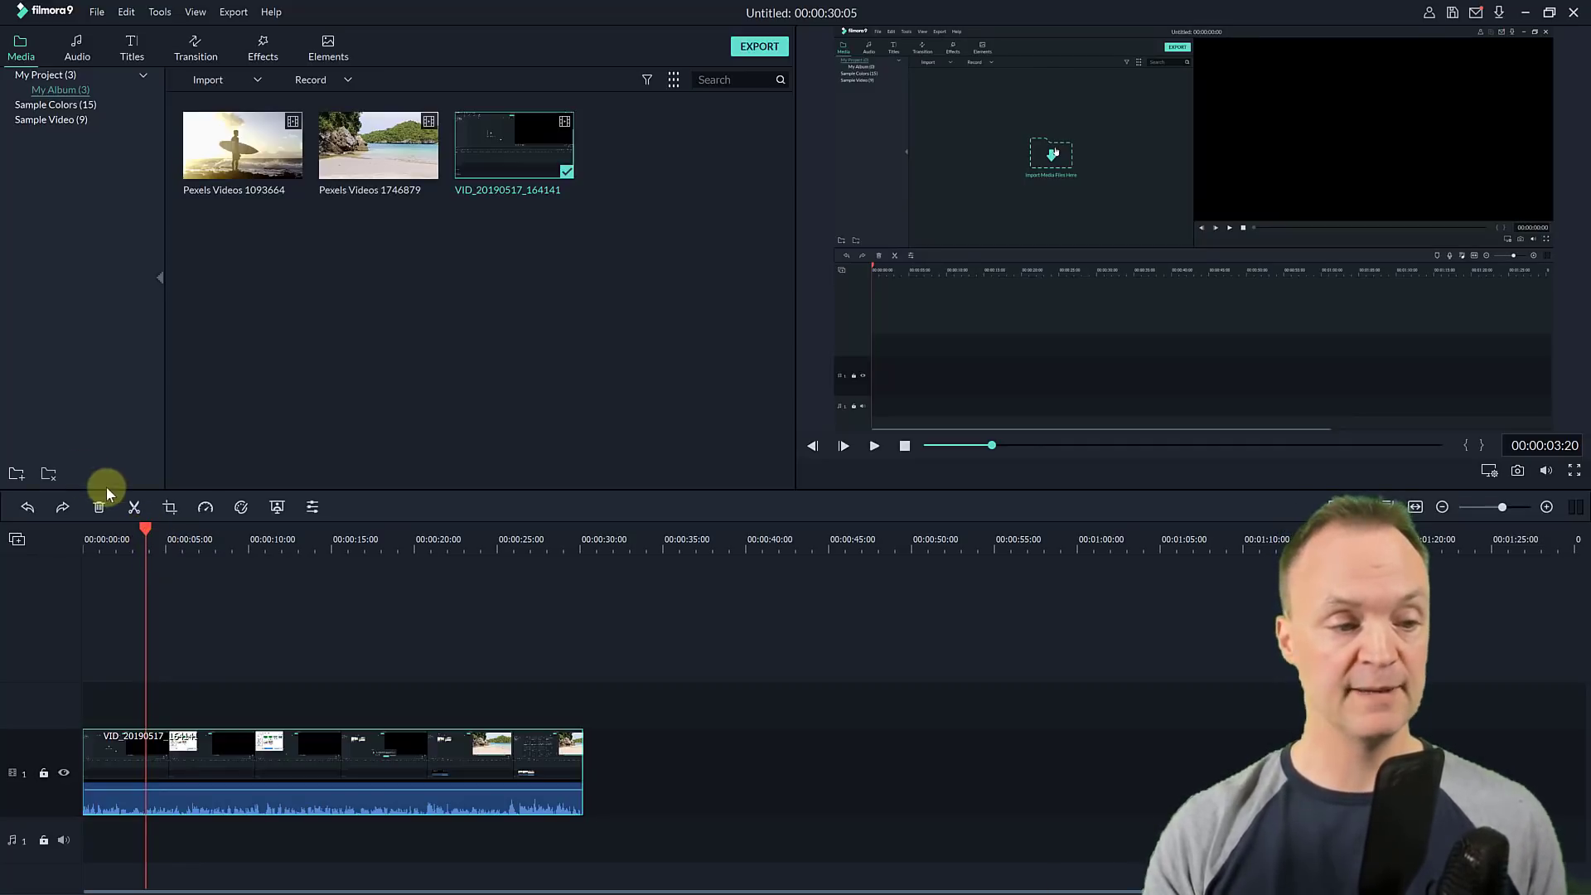
- Split the recording near 3 seconds and scale the short opening piece to 147.59%
{"action": "left_click", "coordinate": [133, 507]}
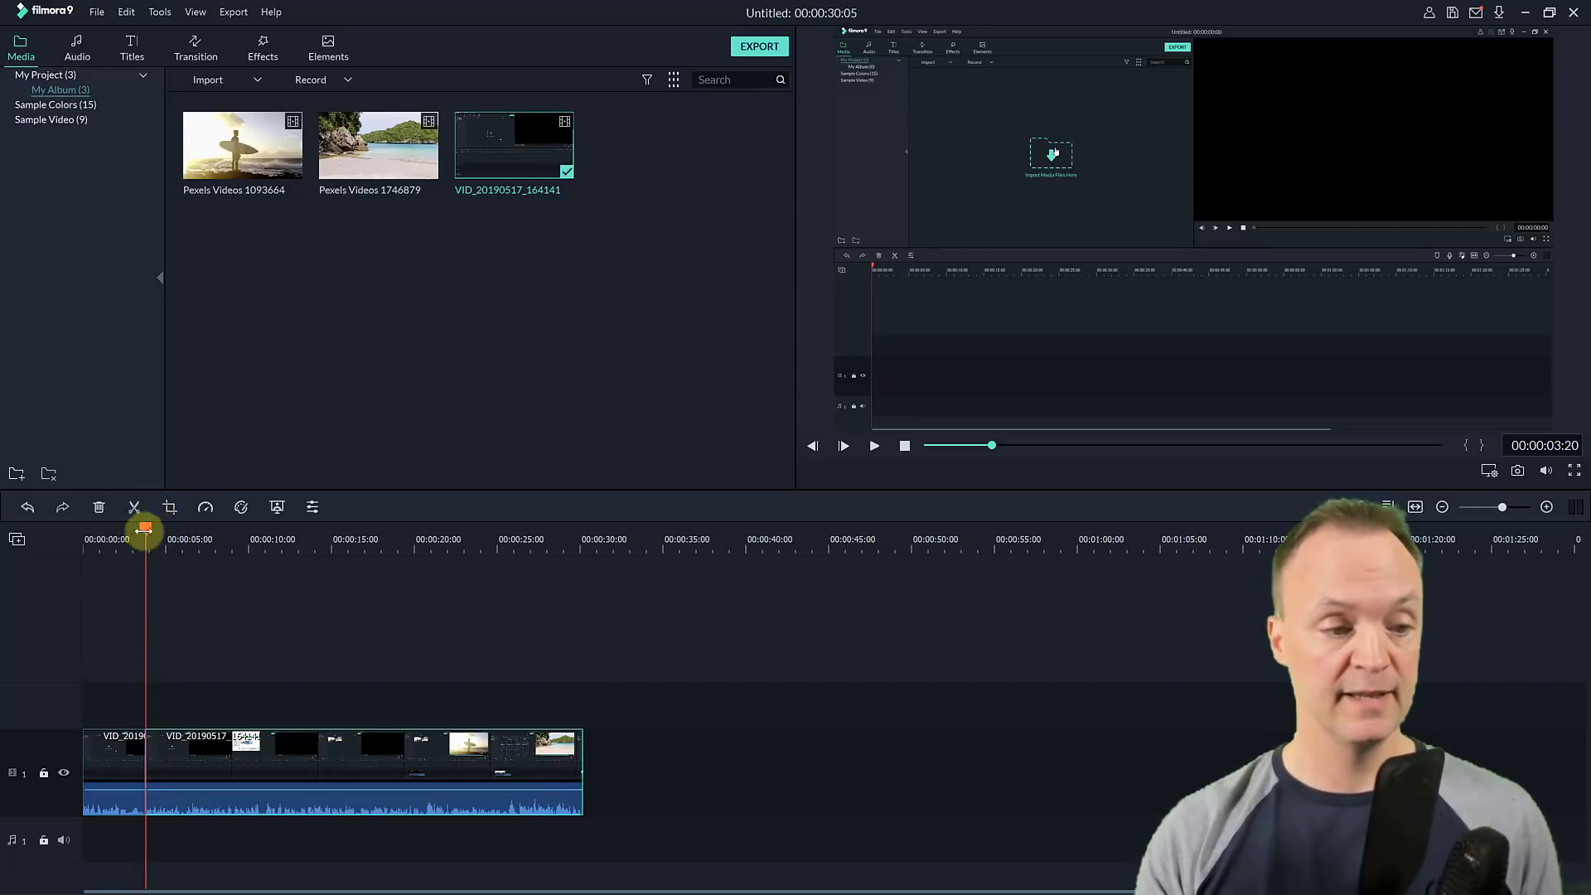
{"action": "left_click_drag", "start_coordinate": [147, 527], "coordinate": [158, 528]}
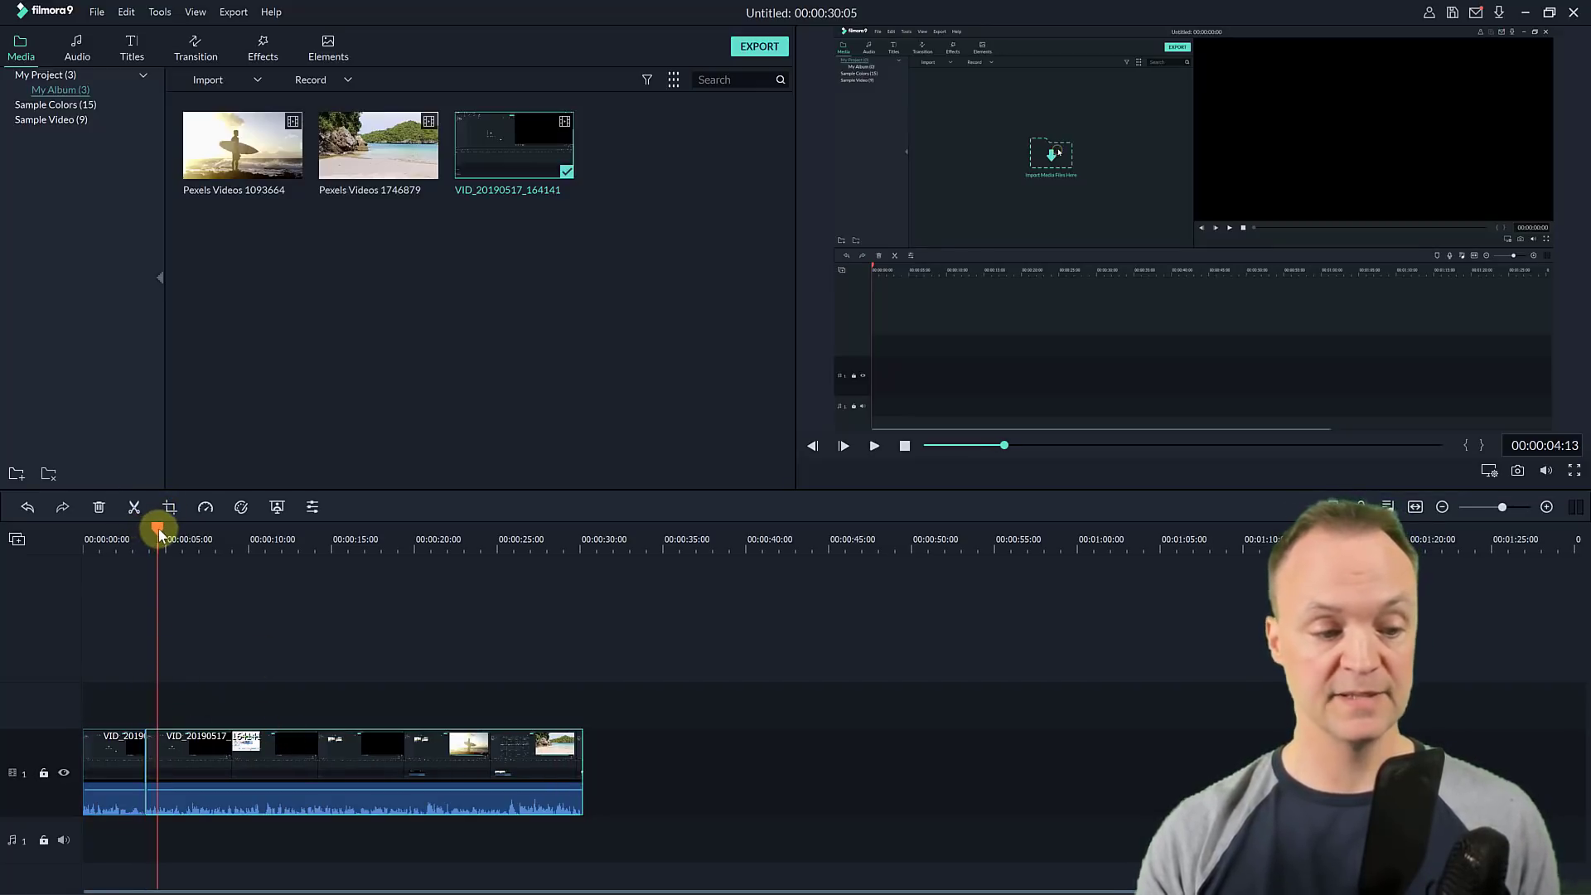
{"action": "left_click", "coordinate": [122, 749]}
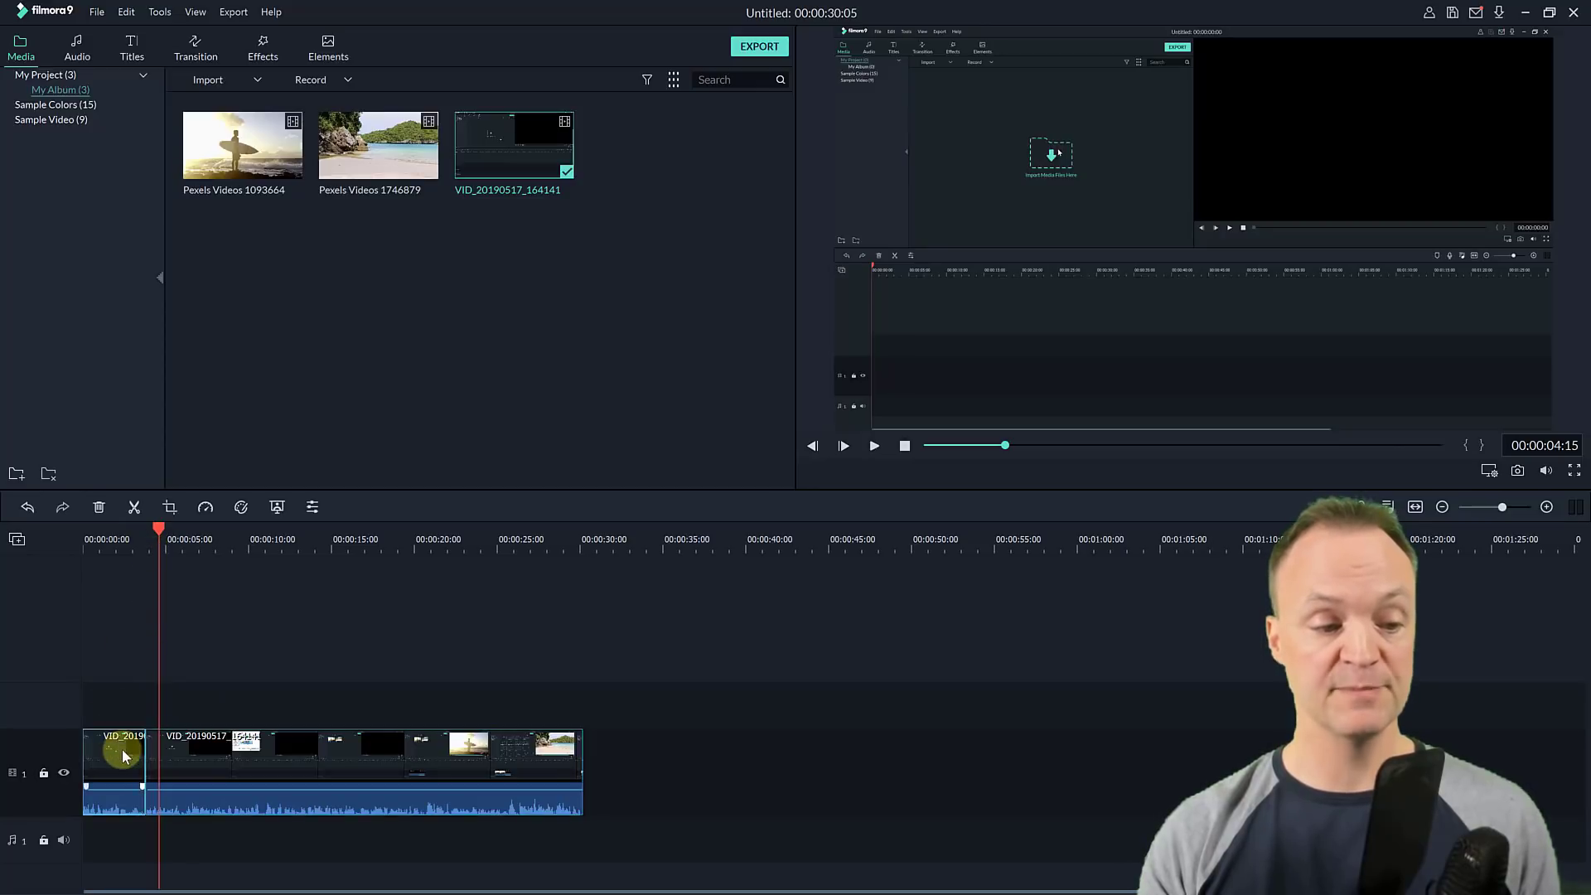
{"action": "double_click", "coordinate": [118, 748]}
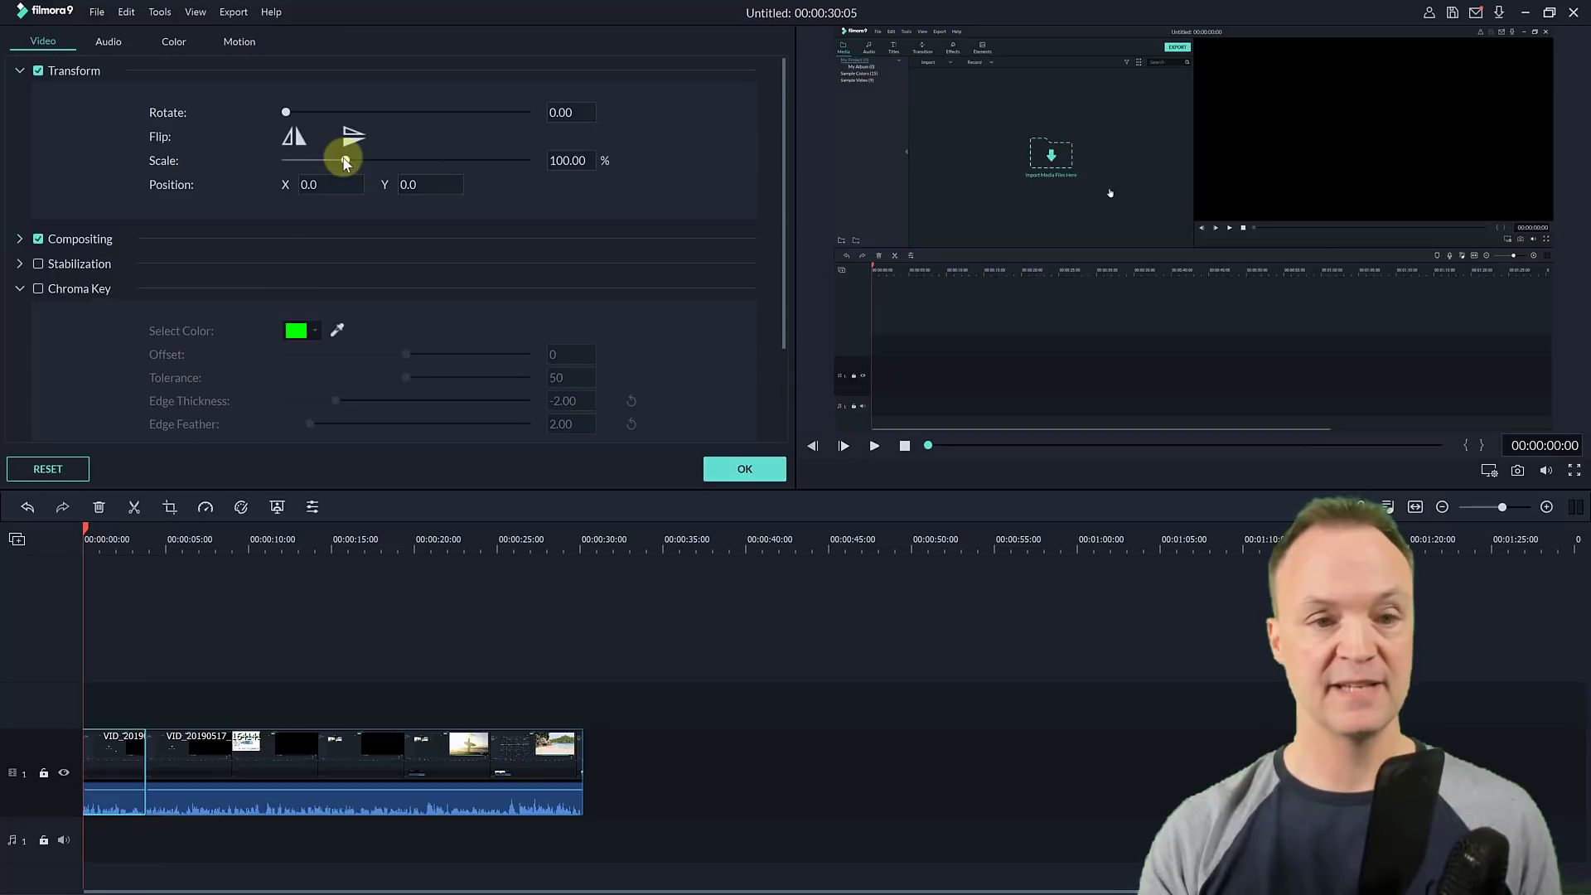
{"action": "left_click_drag", "start_coordinate": [345, 160], "coordinate": [372, 165]}
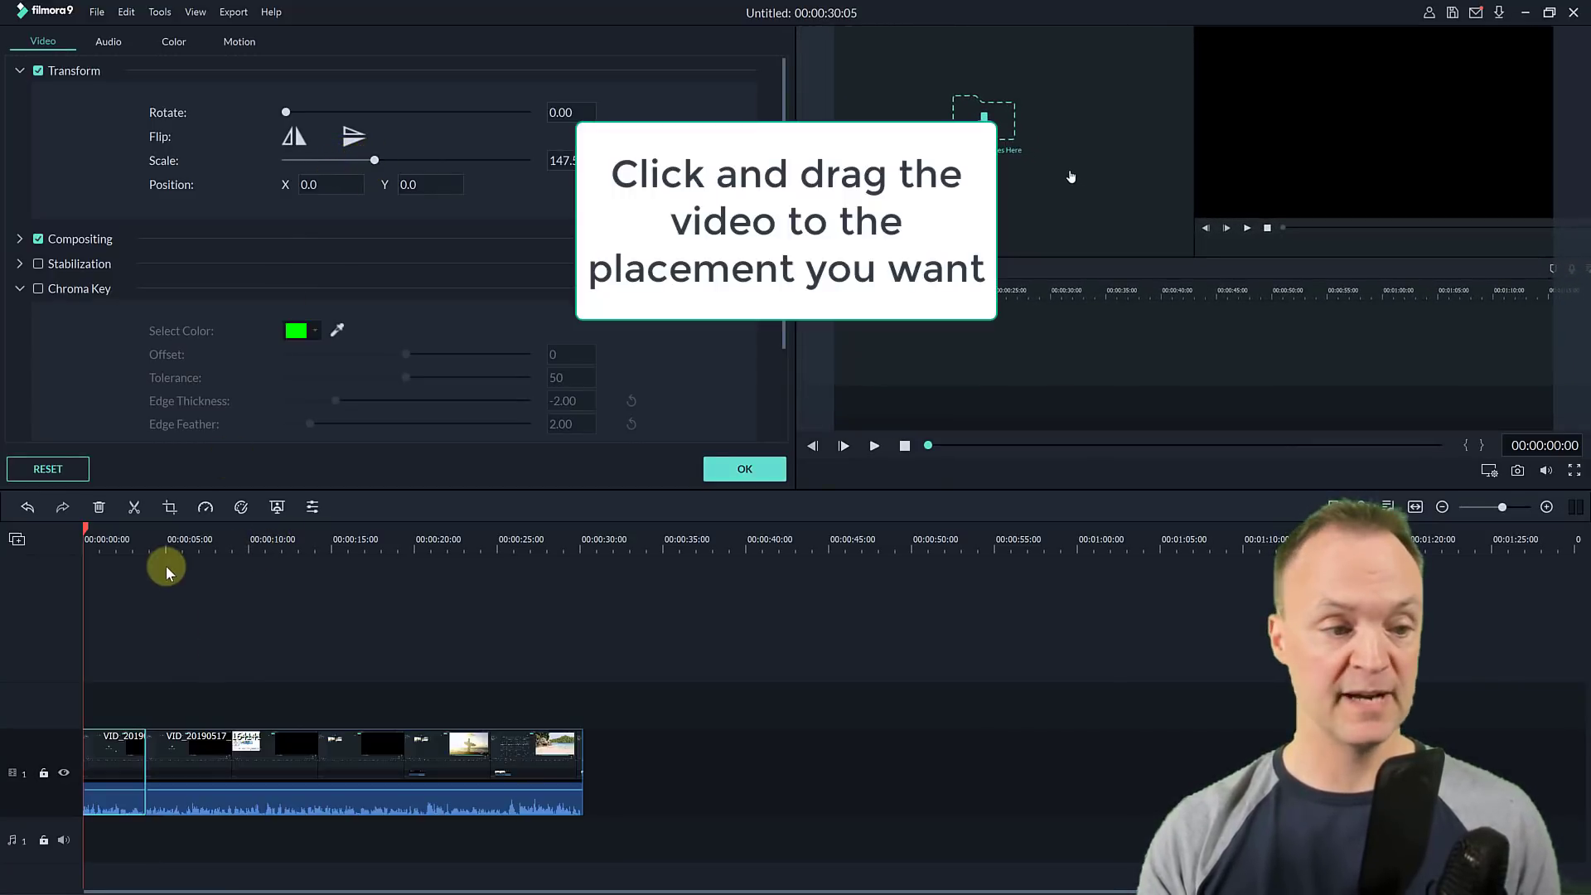
- Preview the enlarged opening piece from about 3 seconds
{"action": "left_click_drag", "start_coordinate": [89, 530], "coordinate": [140, 537]}
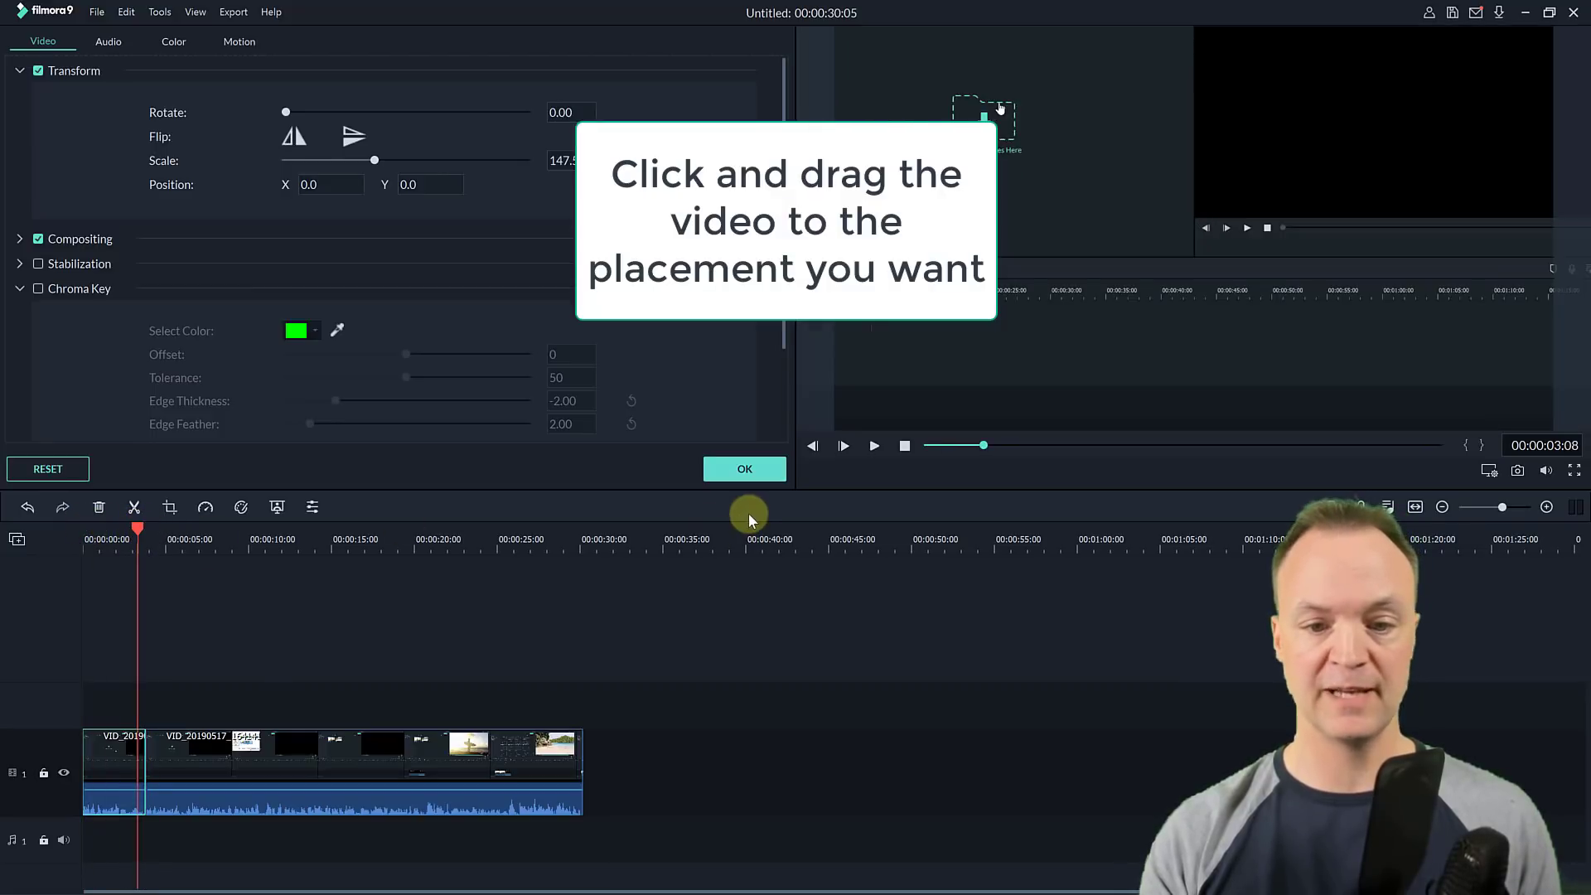
{"action": "left_click", "coordinate": [874, 447]}
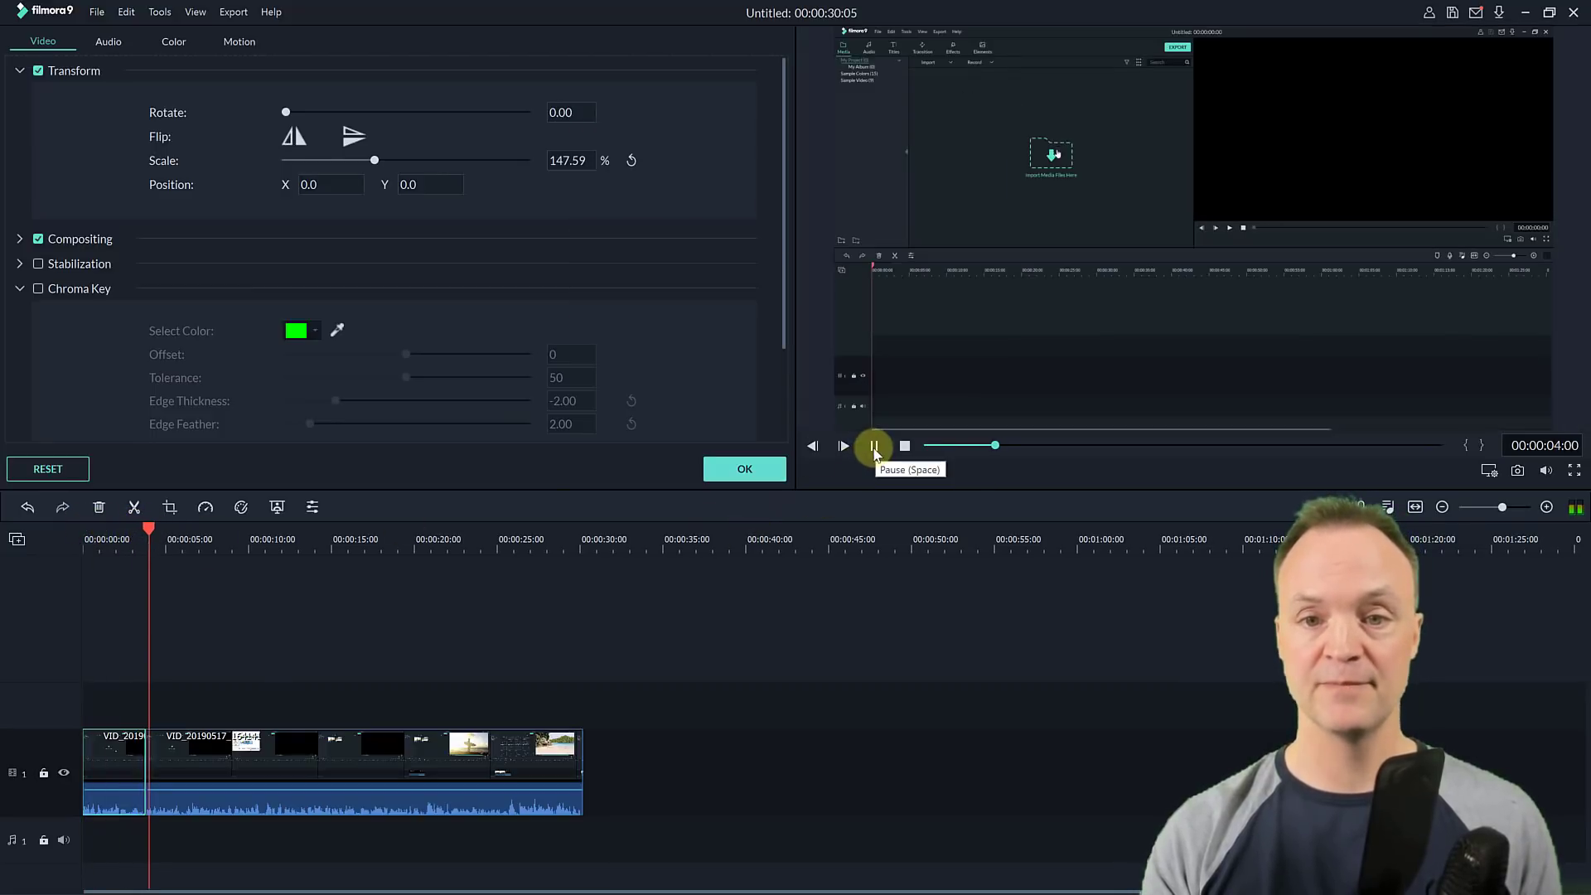
{"action": "left_click", "coordinate": [874, 448]}
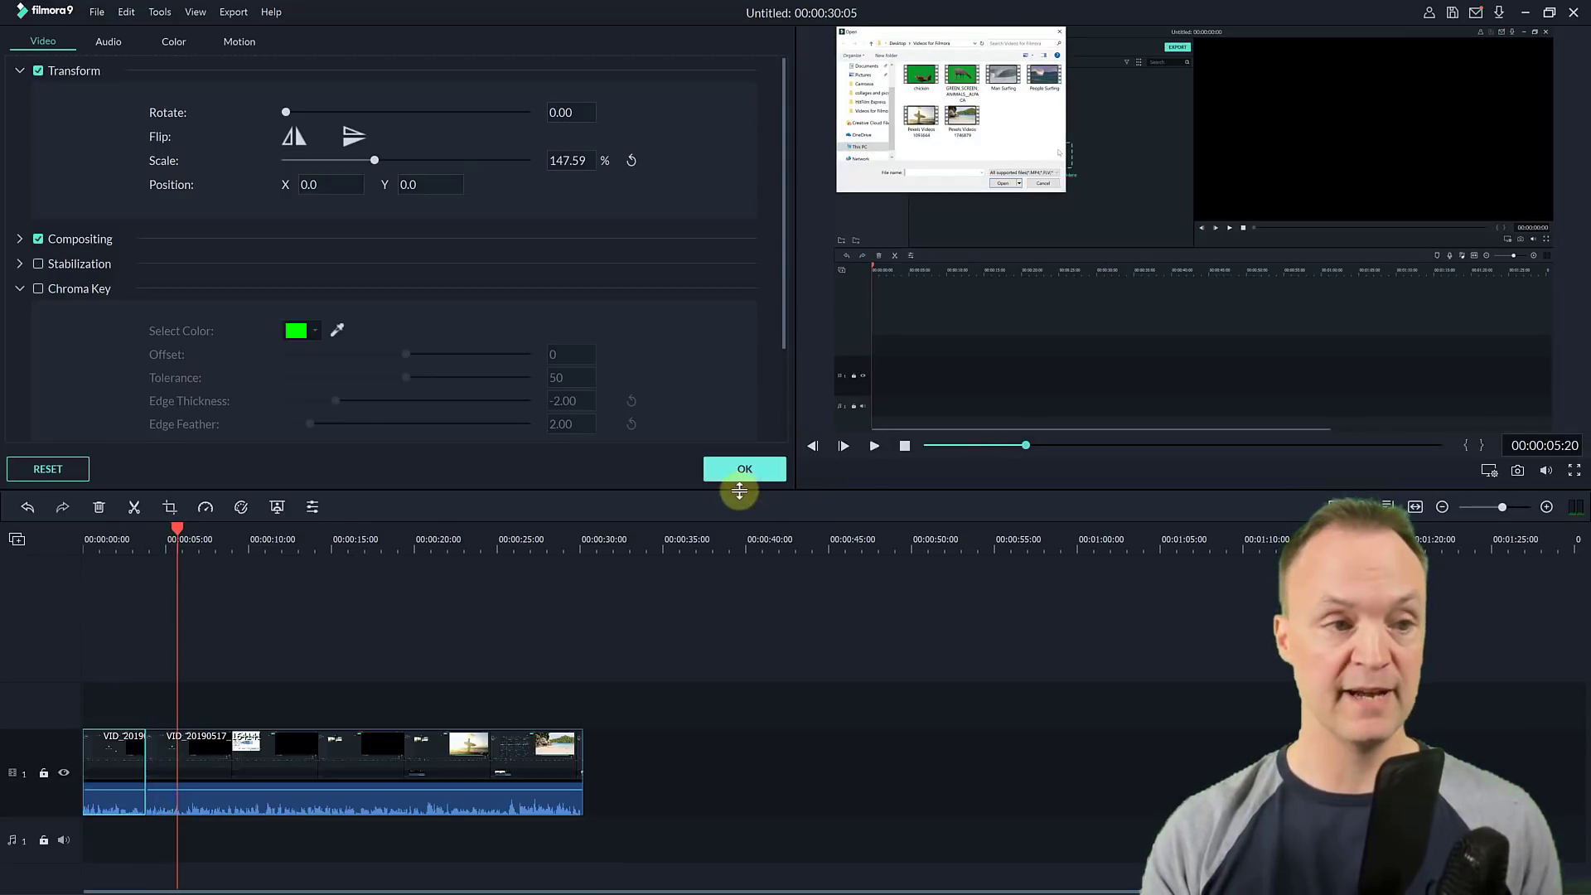
- Confirm the scale change and place the Bar transition on the cut between the pieces
{"action": "left_click", "coordinate": [729, 471]}
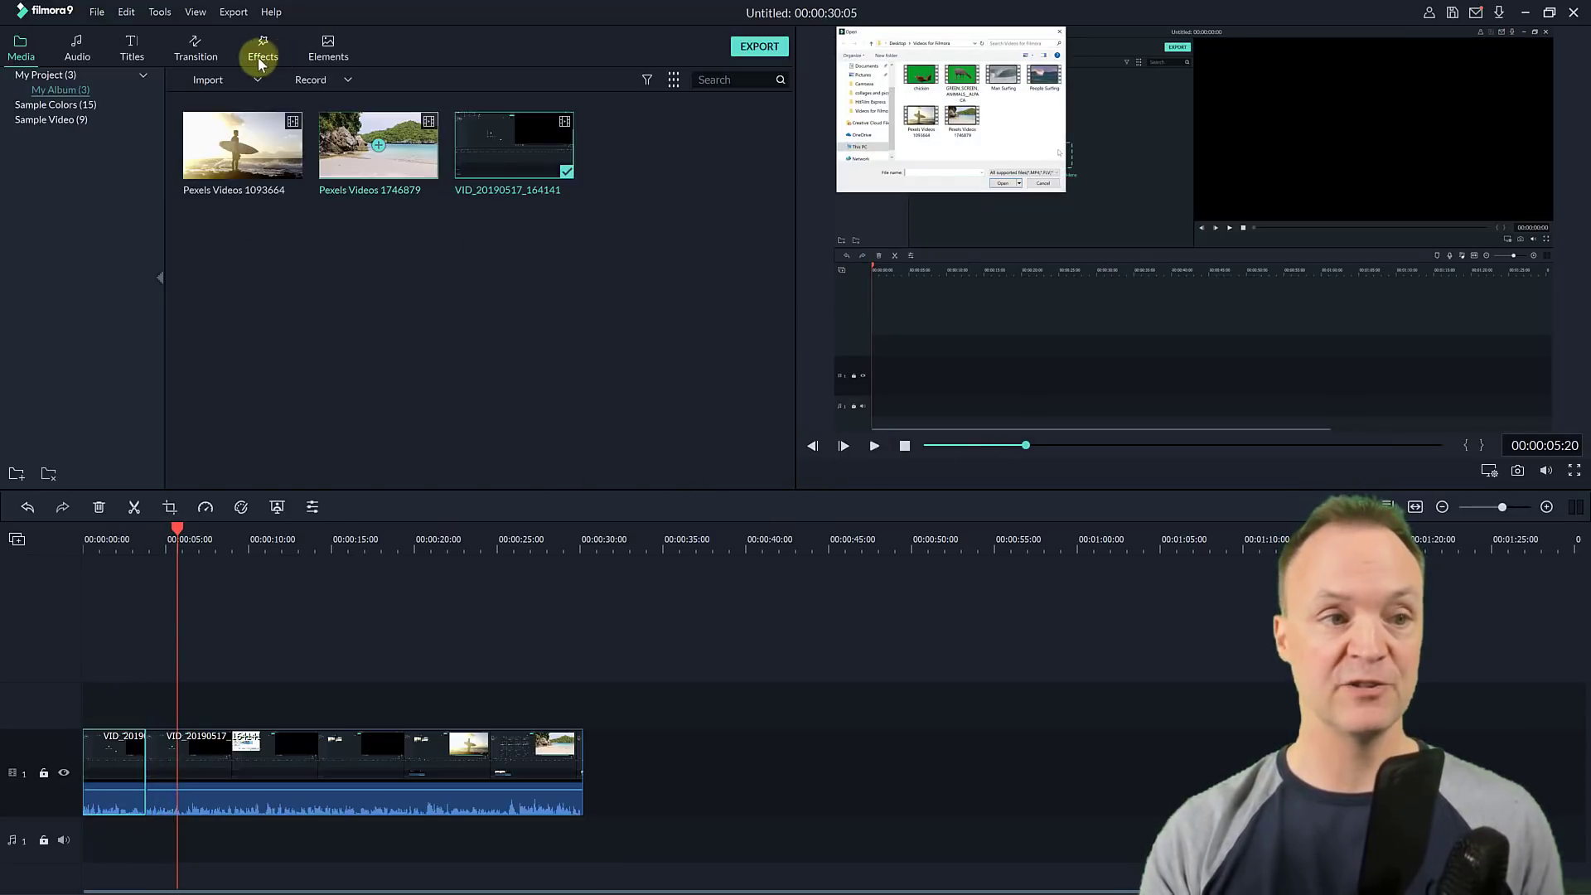
{"action": "left_click", "coordinate": [206, 58]}
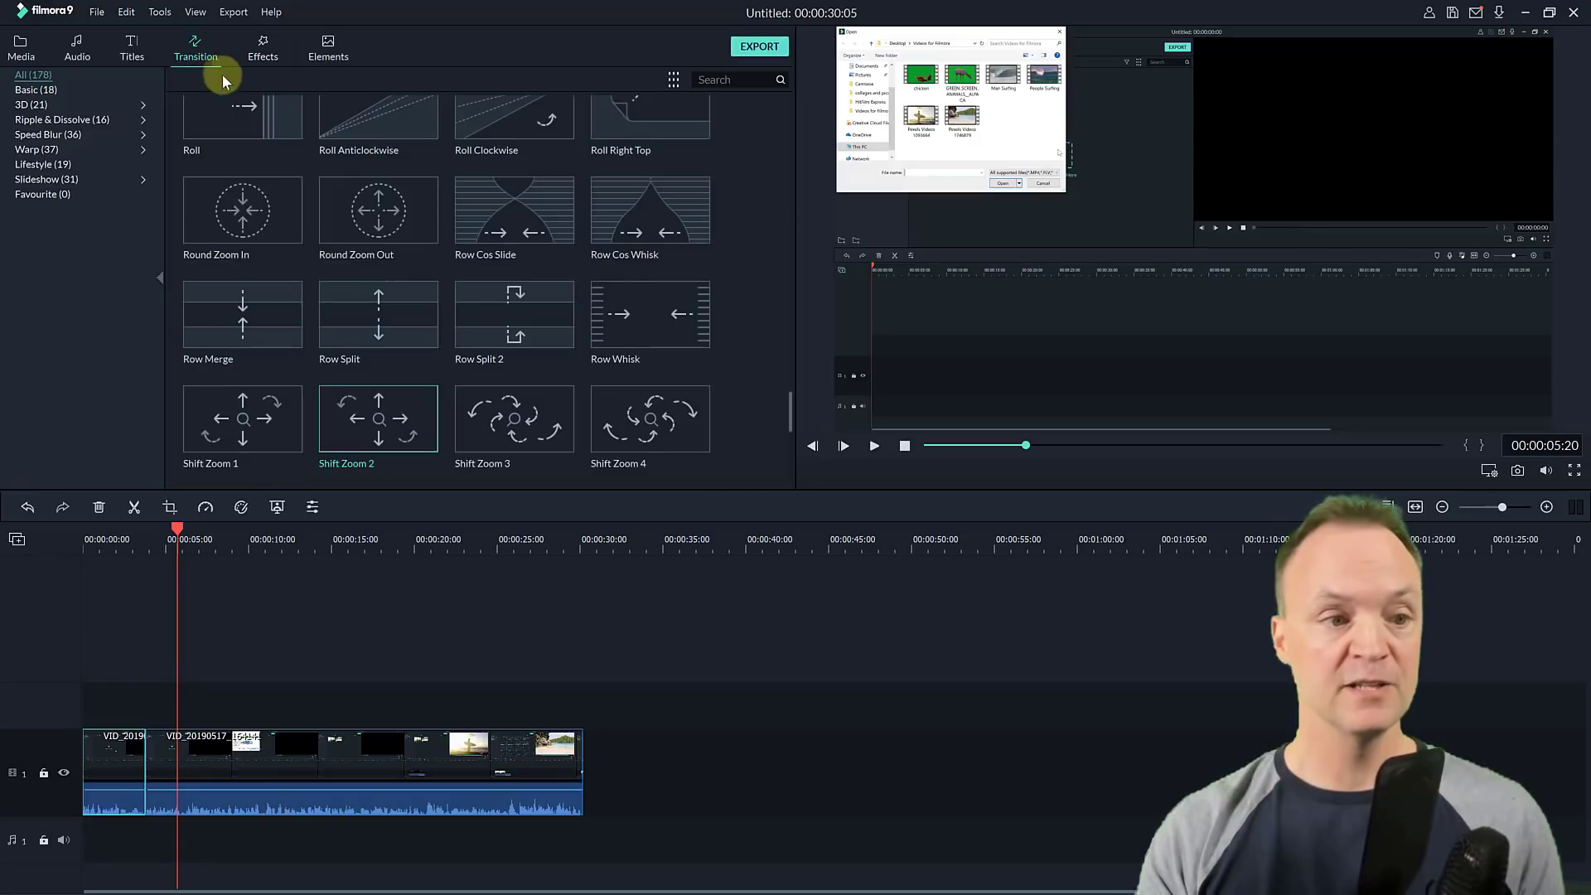
{"action": "scroll", "coordinate": [344, 174], "scroll_direction": "down", "scroll_amount": 5}
{"action": "scroll", "coordinate": [369, 196], "scroll_direction": "up", "scroll_amount": 5}
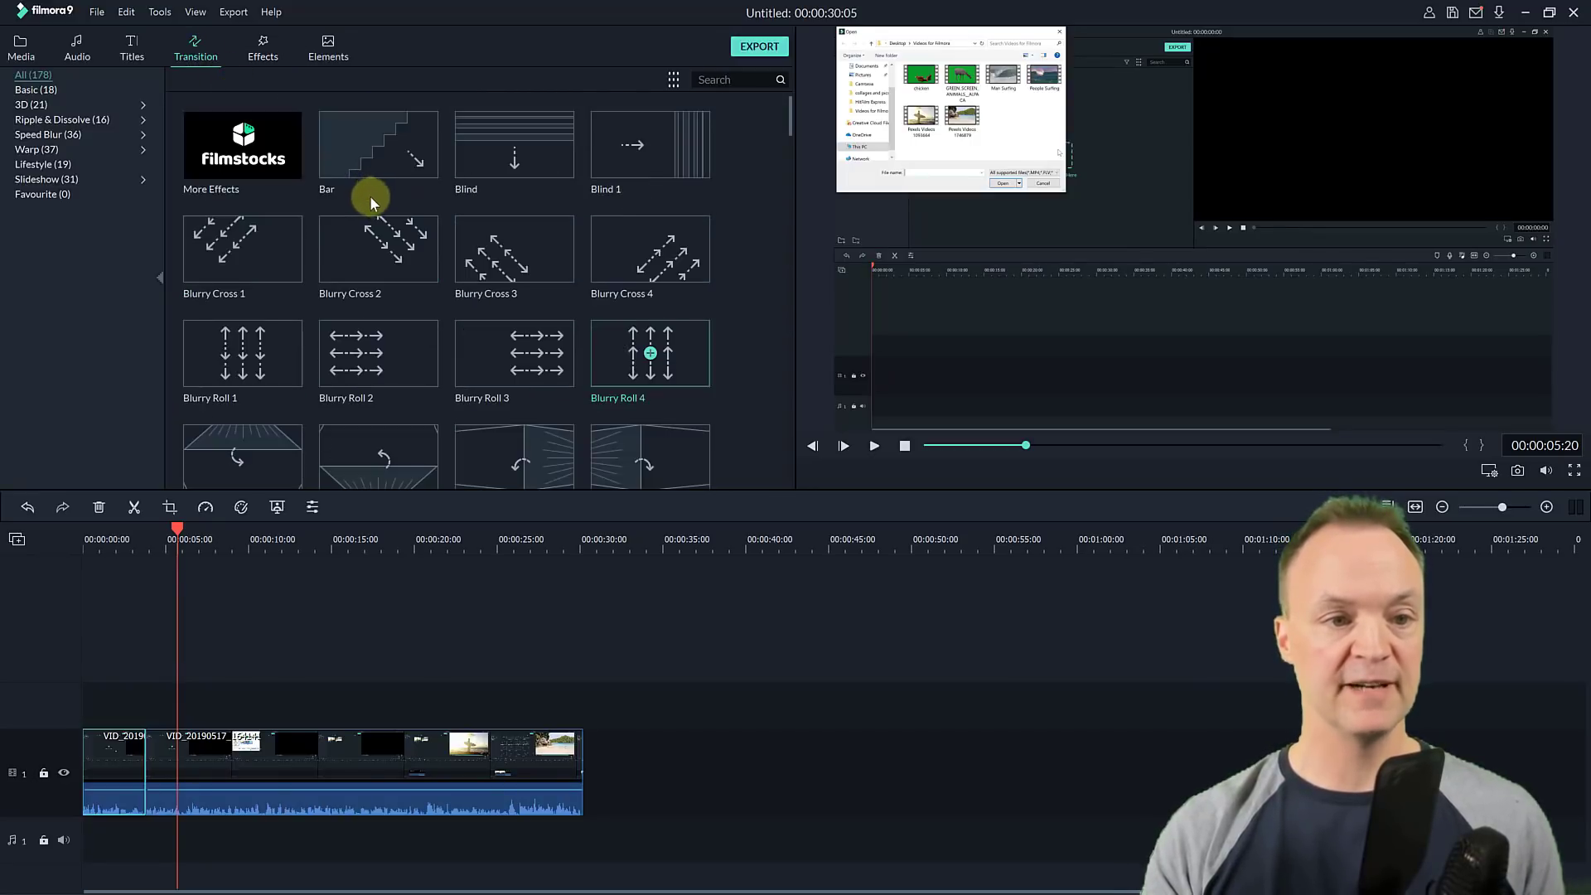
{"action": "left_click_drag", "start_coordinate": [351, 140], "coordinate": [141, 761]}
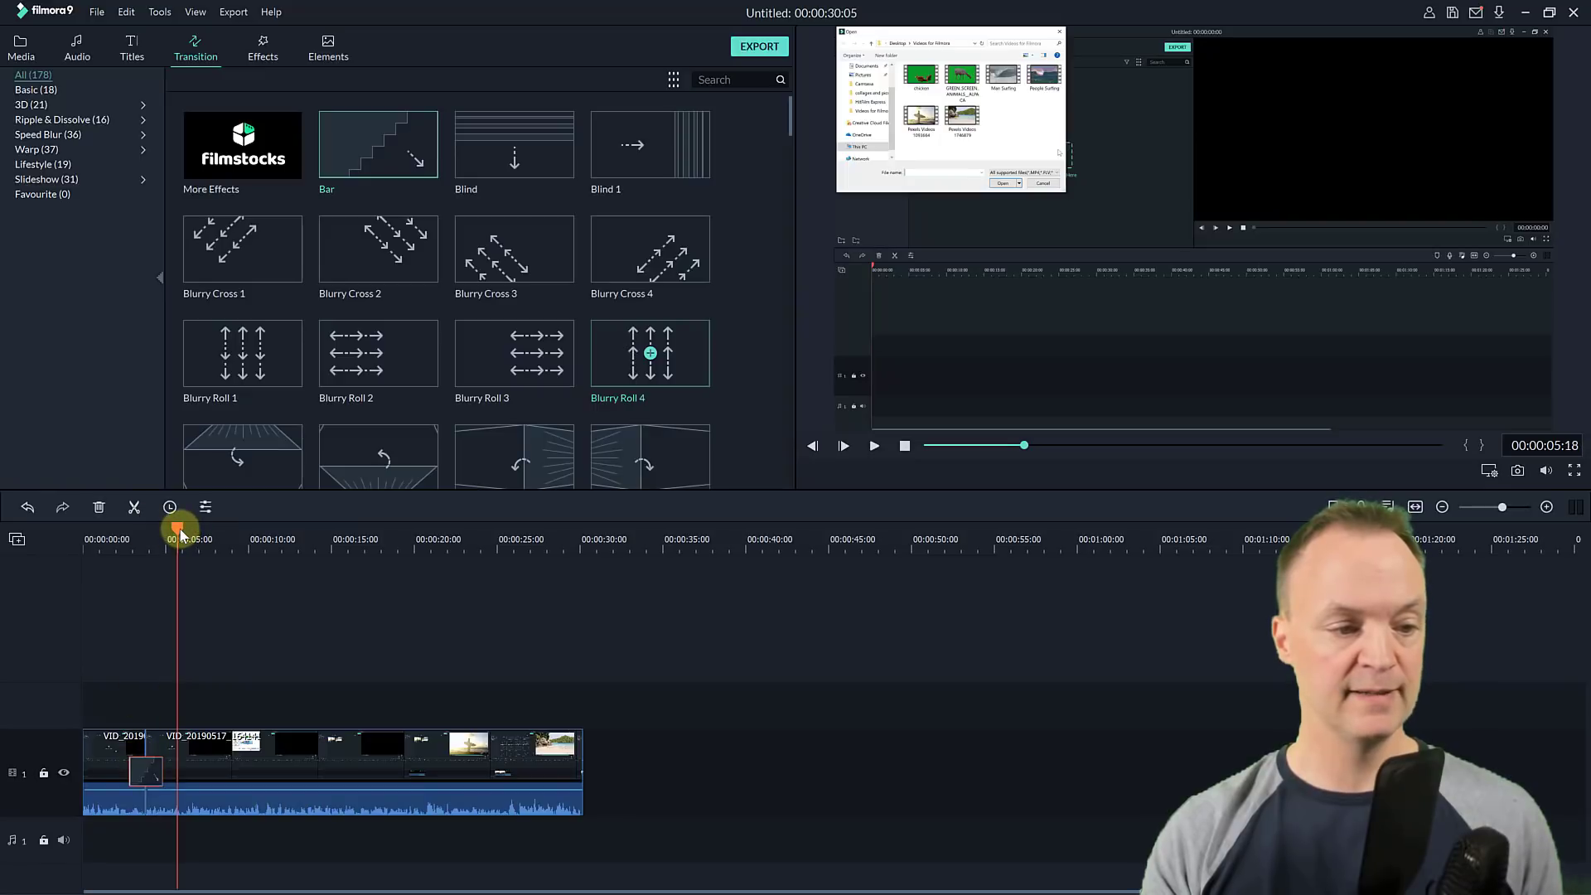
- Play back across the new Bar transition from about 2 seconds
{"action": "left_click_drag", "start_coordinate": [177, 529], "coordinate": [120, 531]}
{"action": "left_click", "coordinate": [845, 446]}
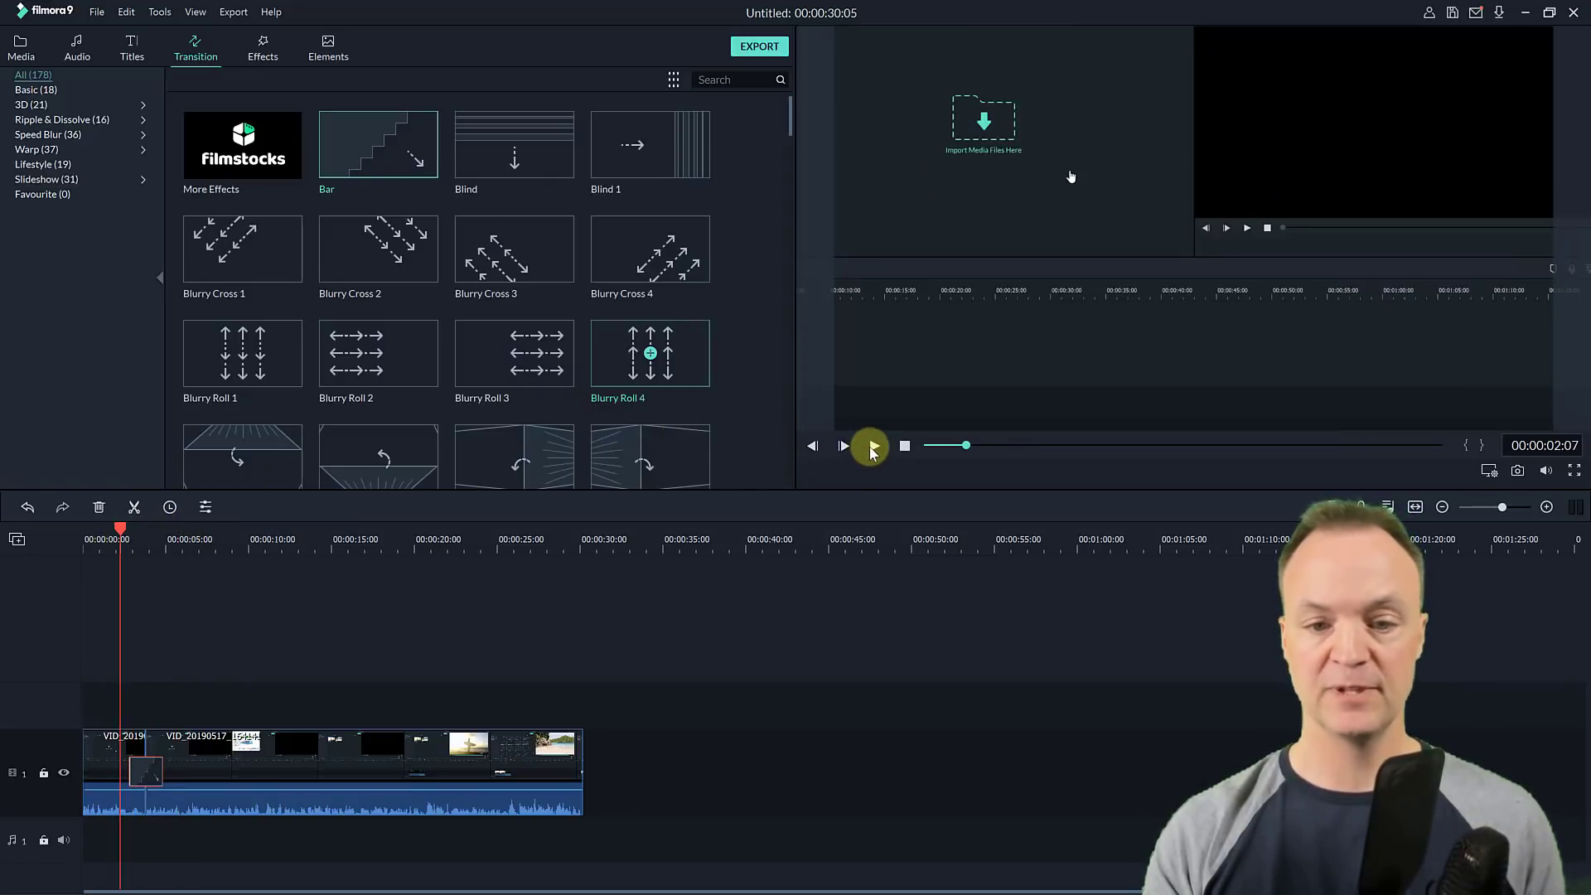
{"action": "left_click", "coordinate": [873, 447]}
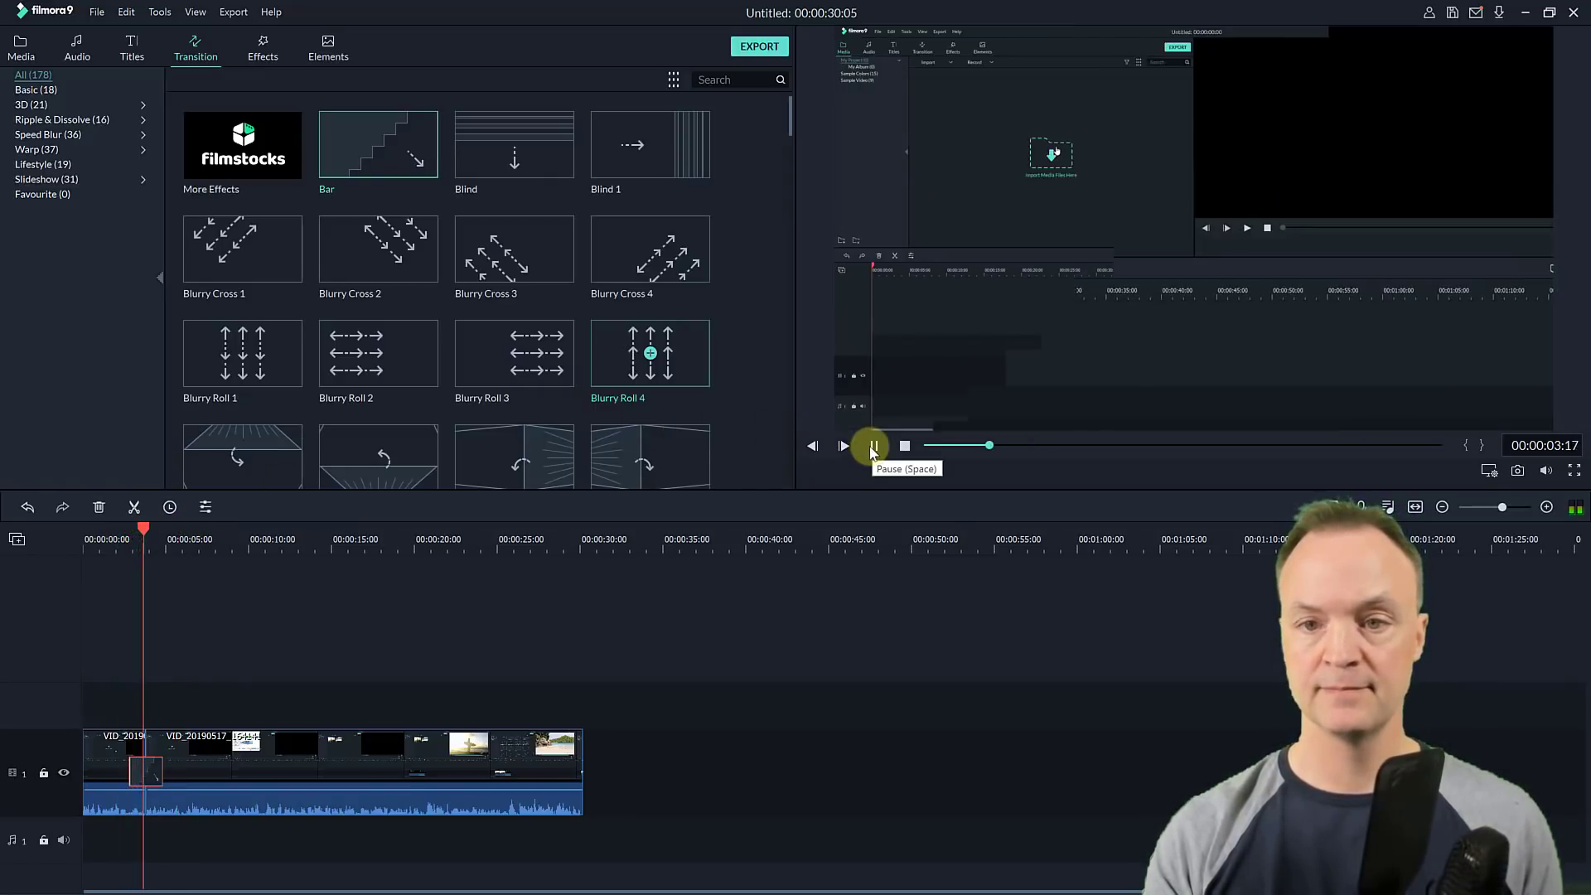
{"action": "left_click", "coordinate": [873, 447]}
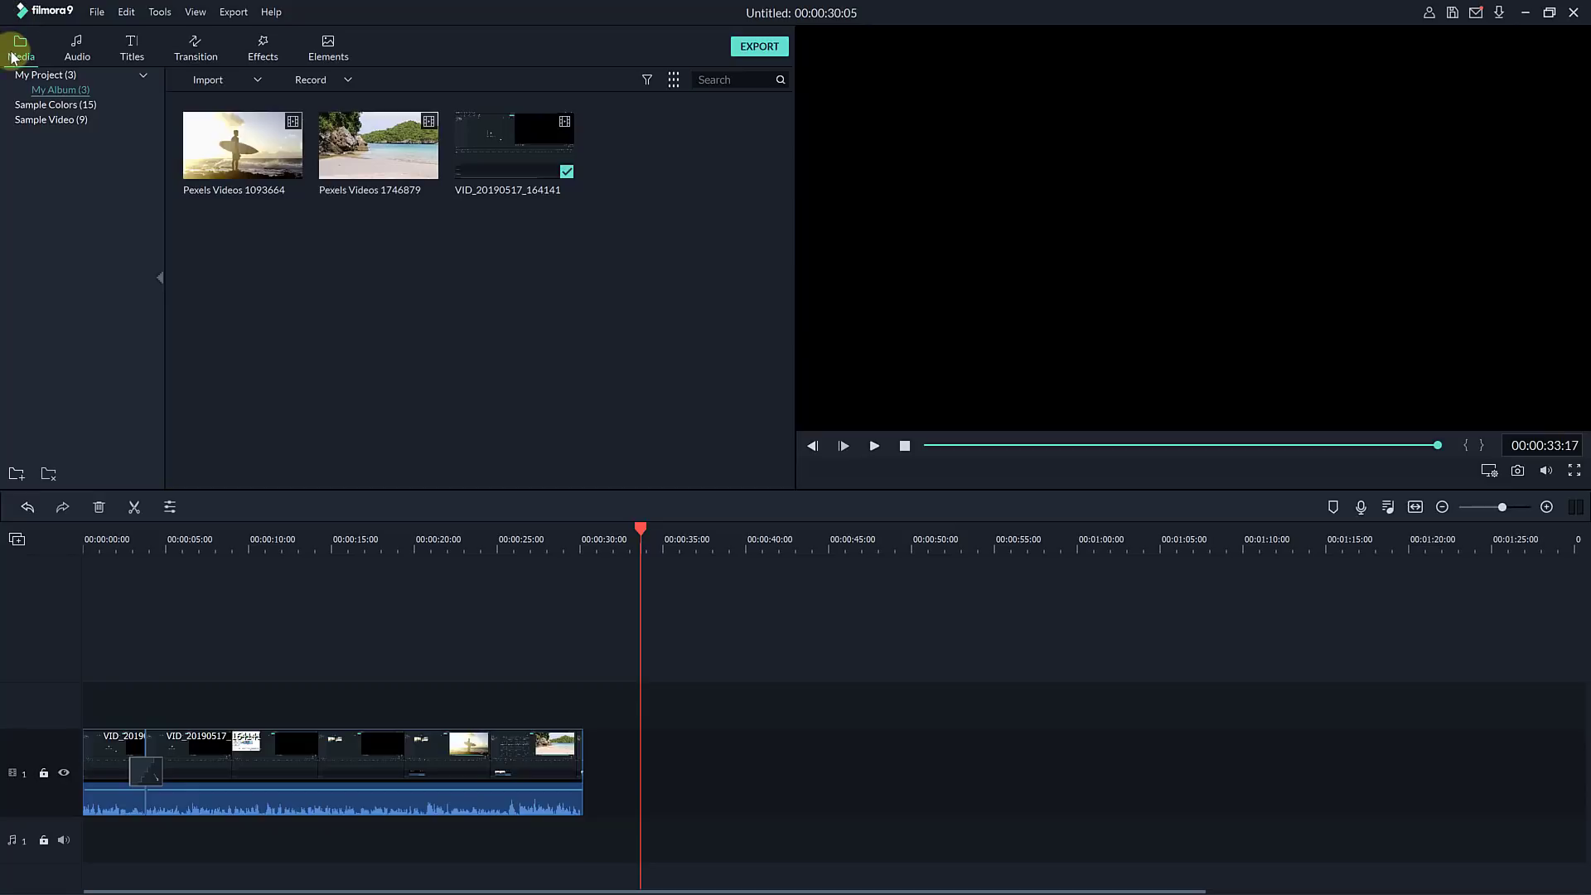
- Set up a PC screen recording with Record the Camera Stream enabled
{"action": "left_click", "coordinate": [349, 81]}
{"action": "left_click", "coordinate": [352, 121]}
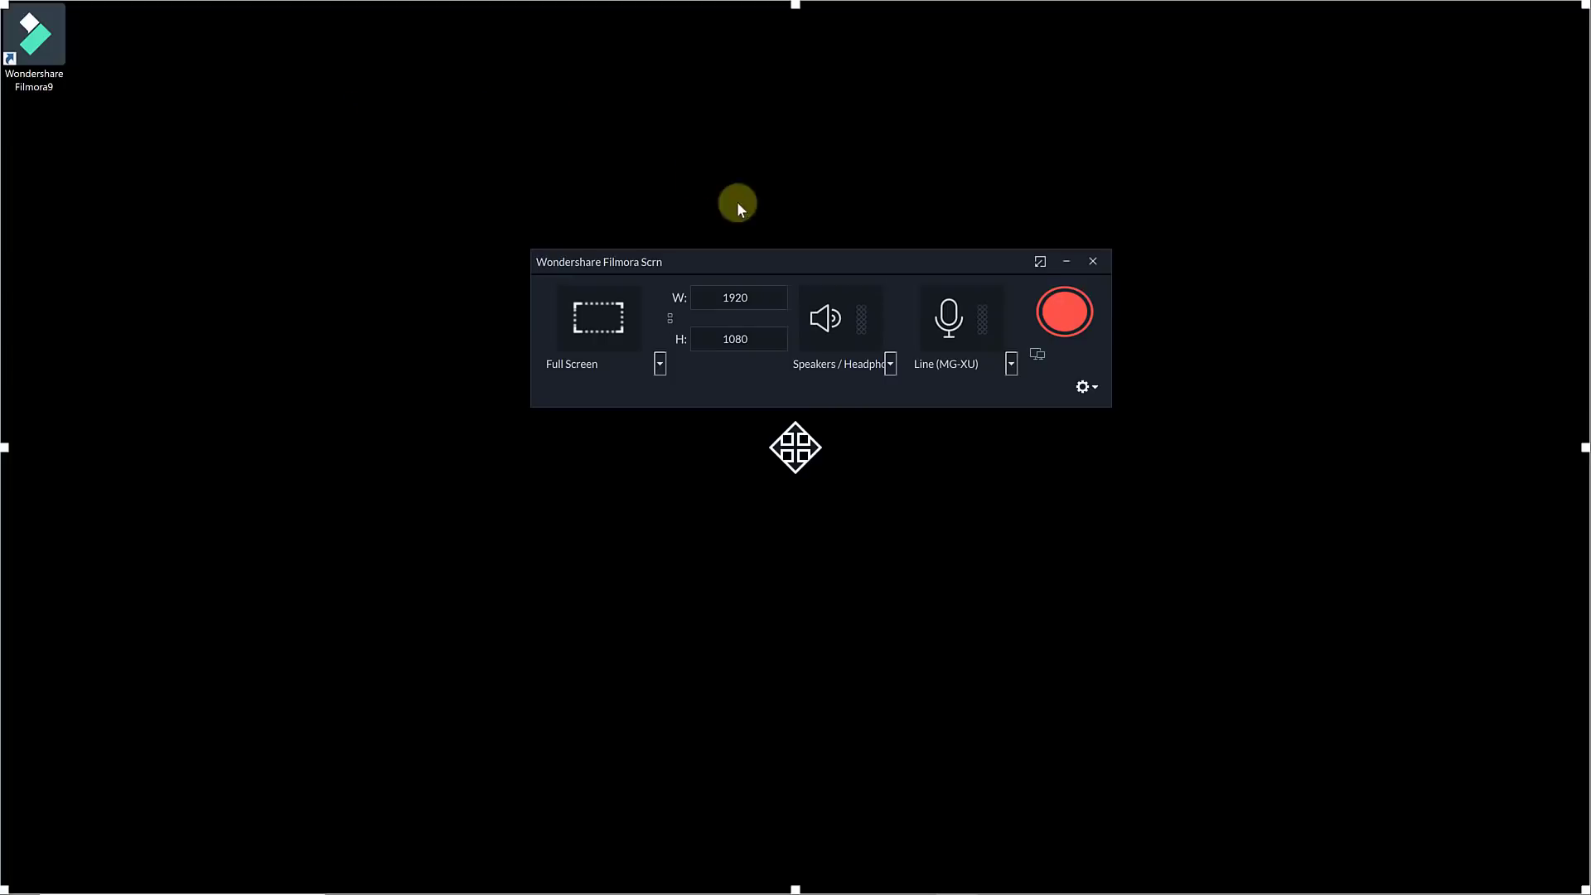
{"action": "left_click", "coordinate": [1084, 387]}
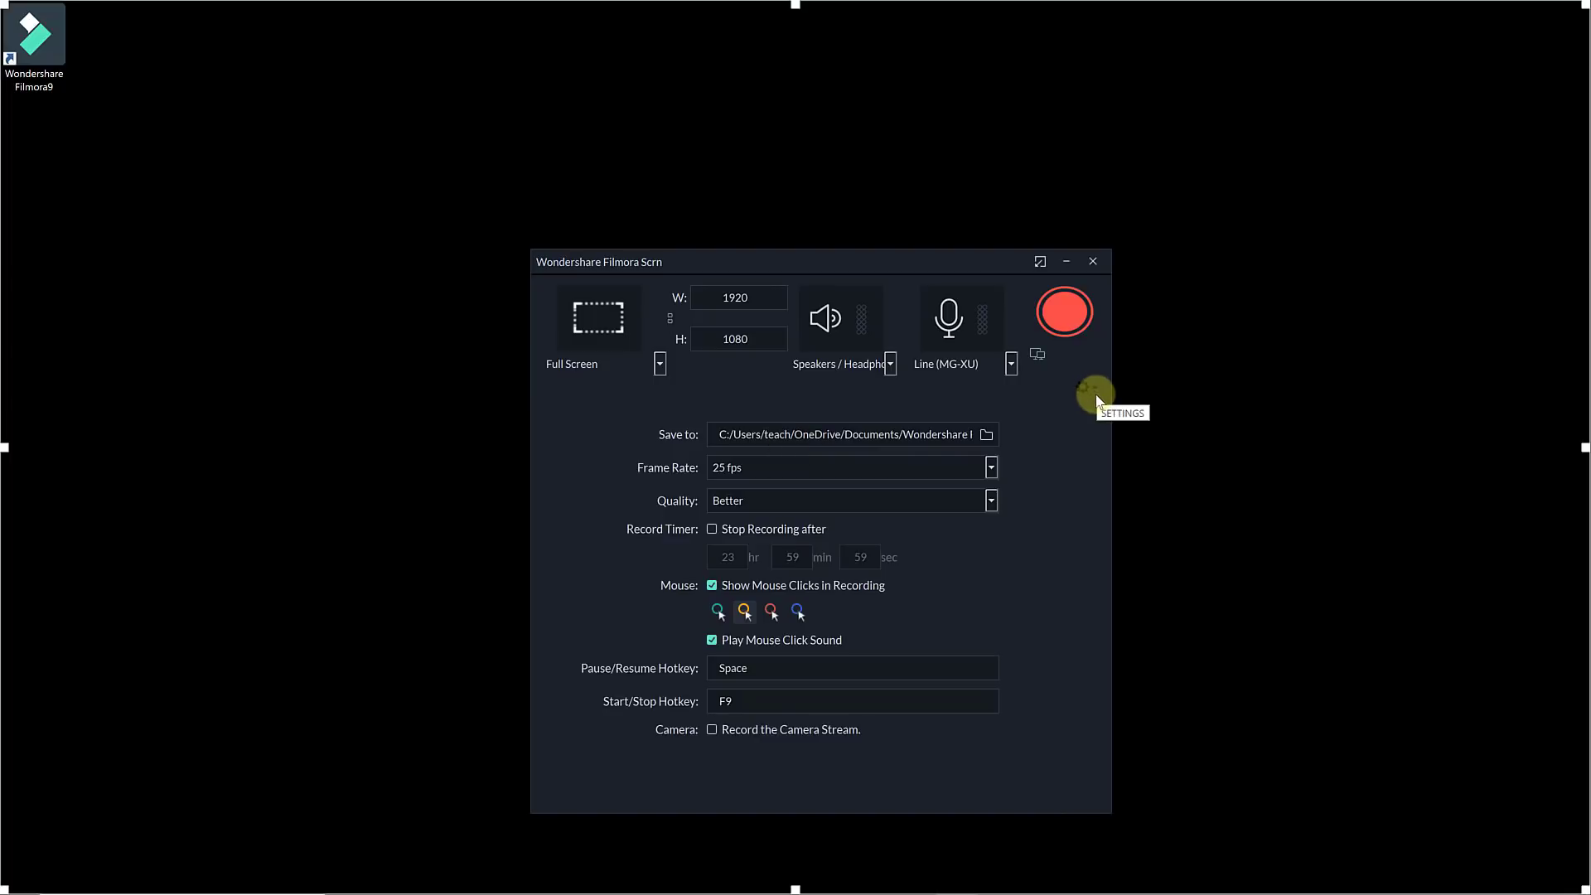
{"action": "left_click", "coordinate": [715, 729]}
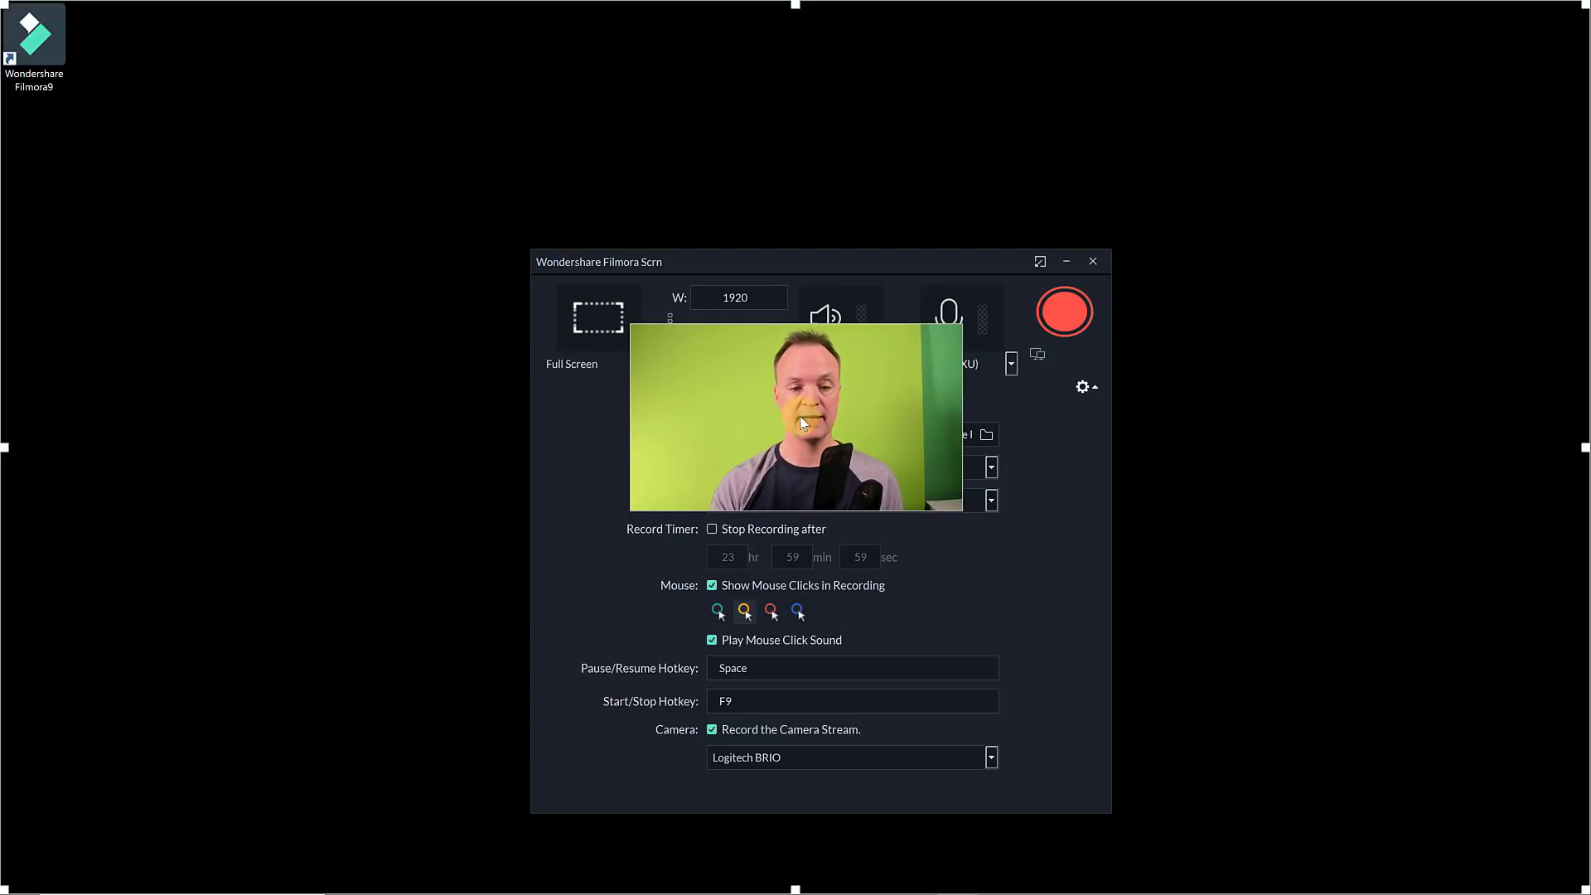
- Enlarge the webcam preview, place it in the lower right, and start recording
{"action": "left_click_drag", "start_coordinate": [802, 422], "coordinate": [1377, 759]}
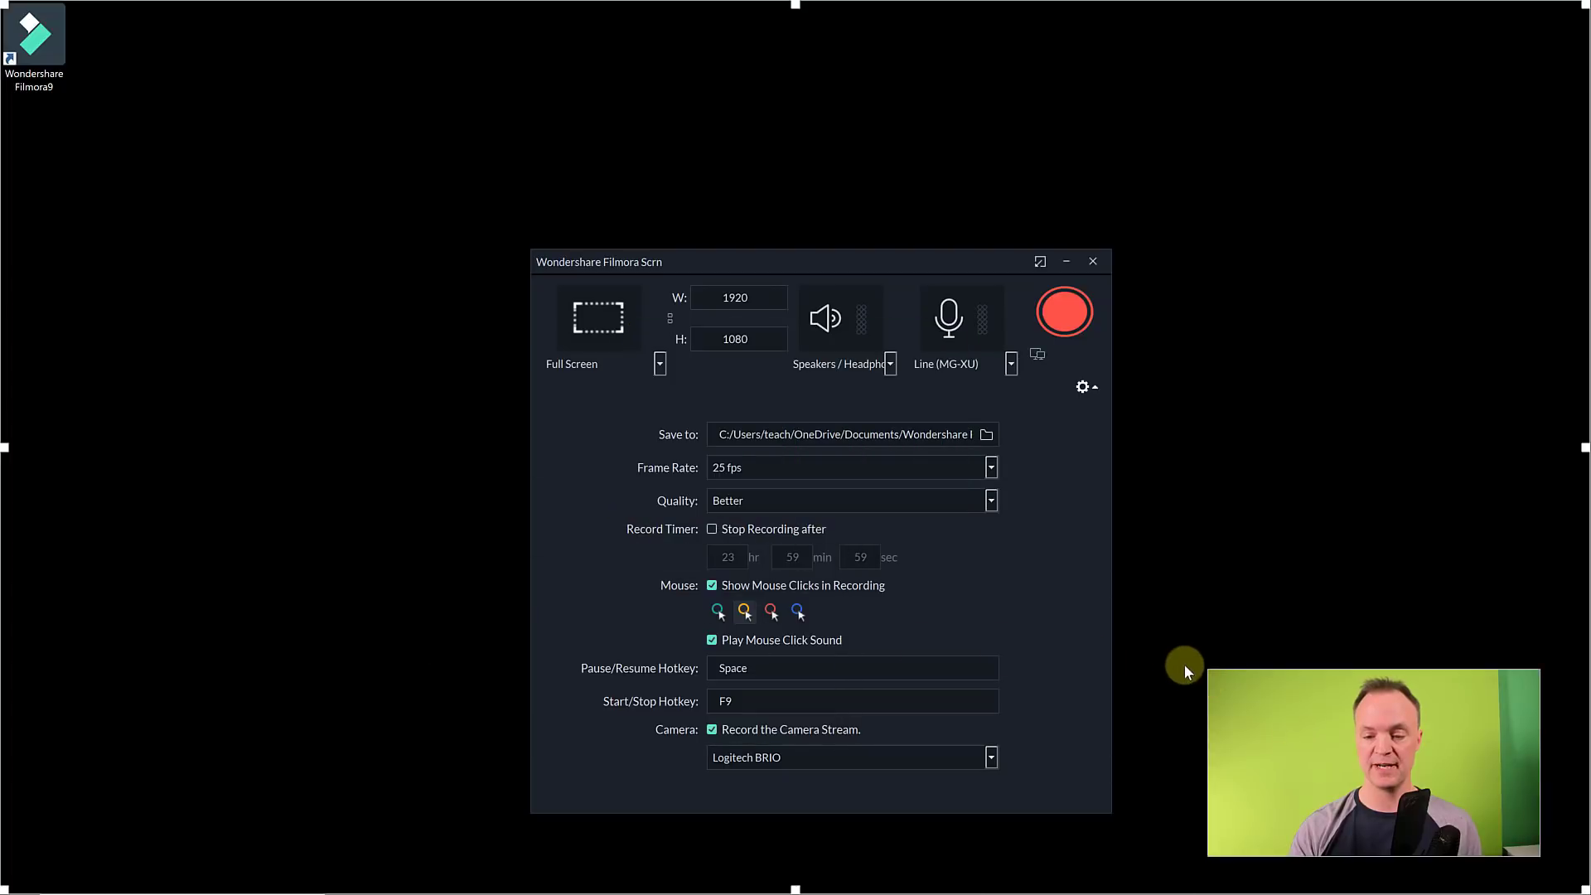
{"action": "left_click_drag", "start_coordinate": [1209, 669], "coordinate": [1067, 617]}
{"action": "left_click_drag", "start_coordinate": [1246, 693], "coordinate": [1274, 653]}
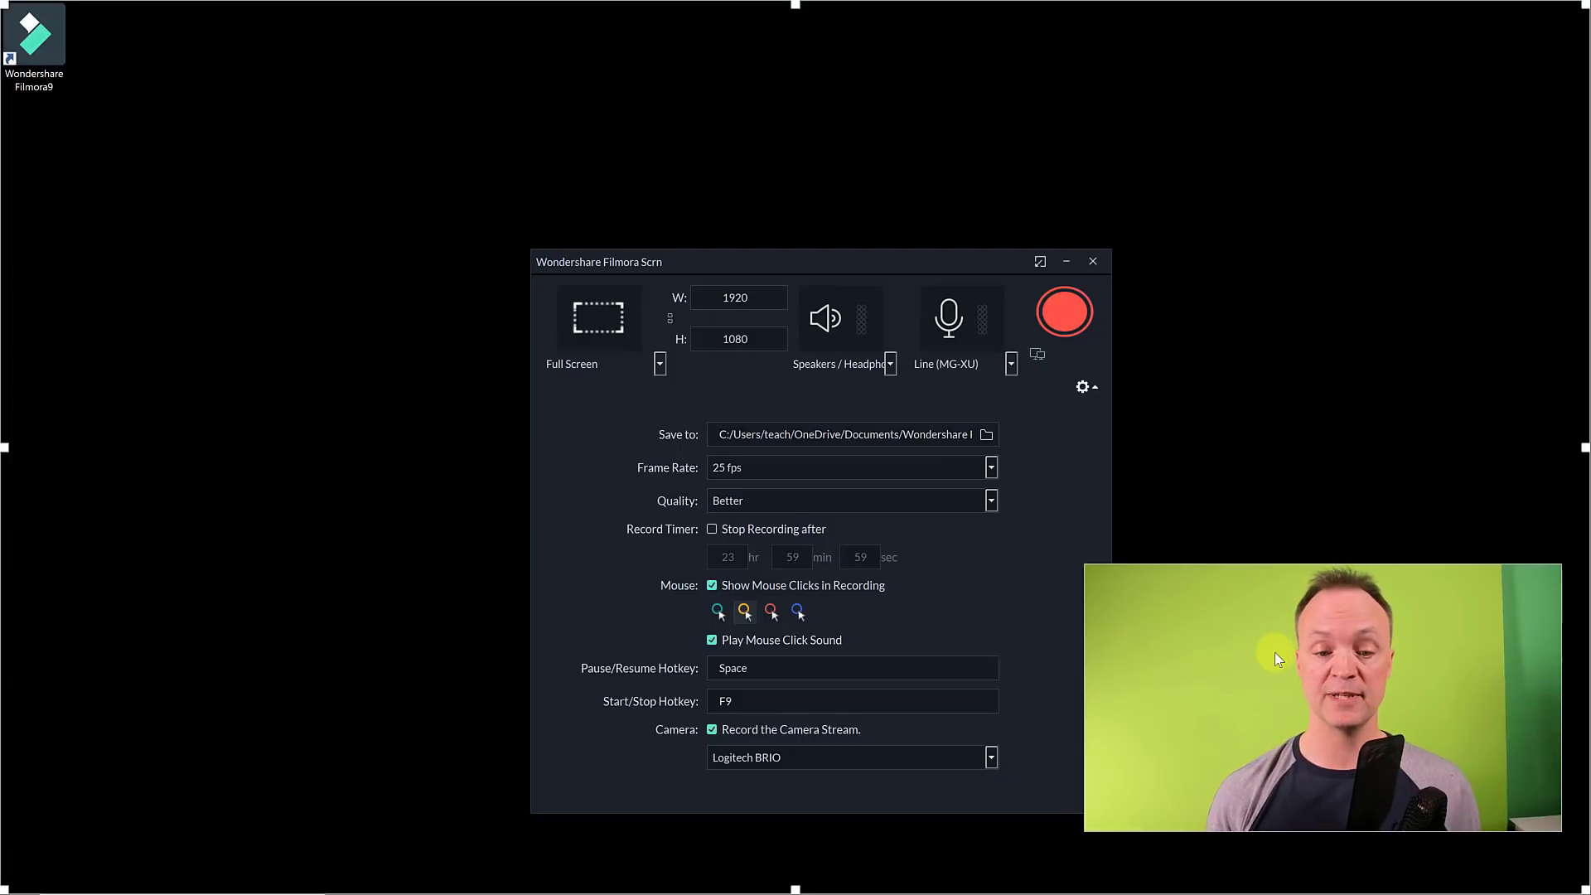
{"action": "left_click", "coordinate": [1063, 314]}
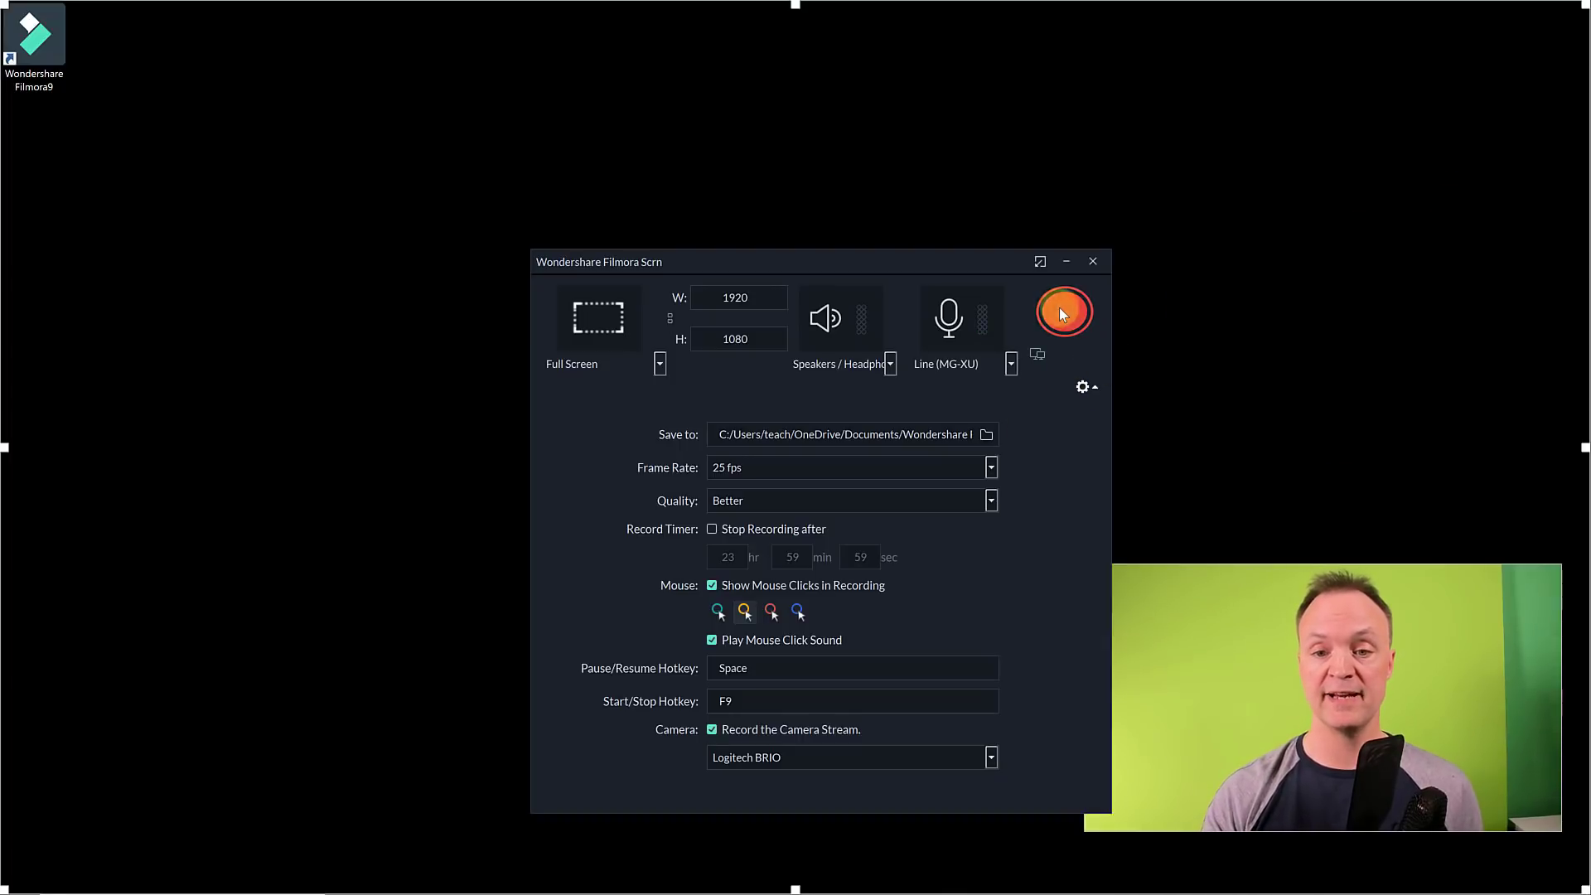
{"action": "left_click", "coordinate": [1061, 311]}
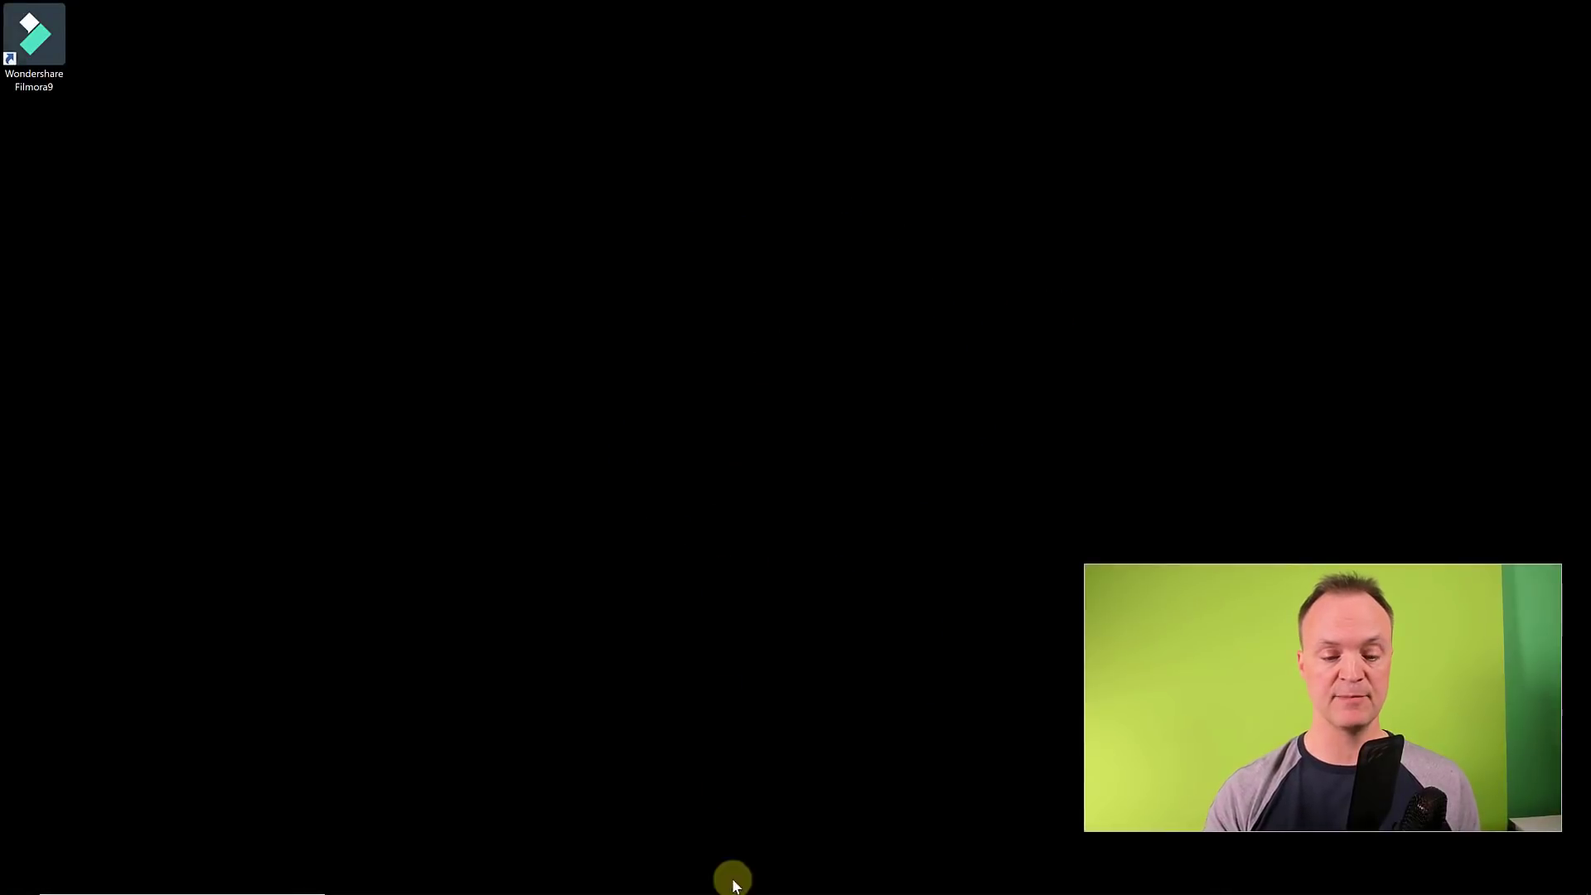
- In Filmora9, add the Pexels Videos 1746879 beach clip to the timeline, then stop recording with F9
{"action": "mouse_move", "coordinate": [734, 885]}
{"action": "left_click", "coordinate": [885, 880]}
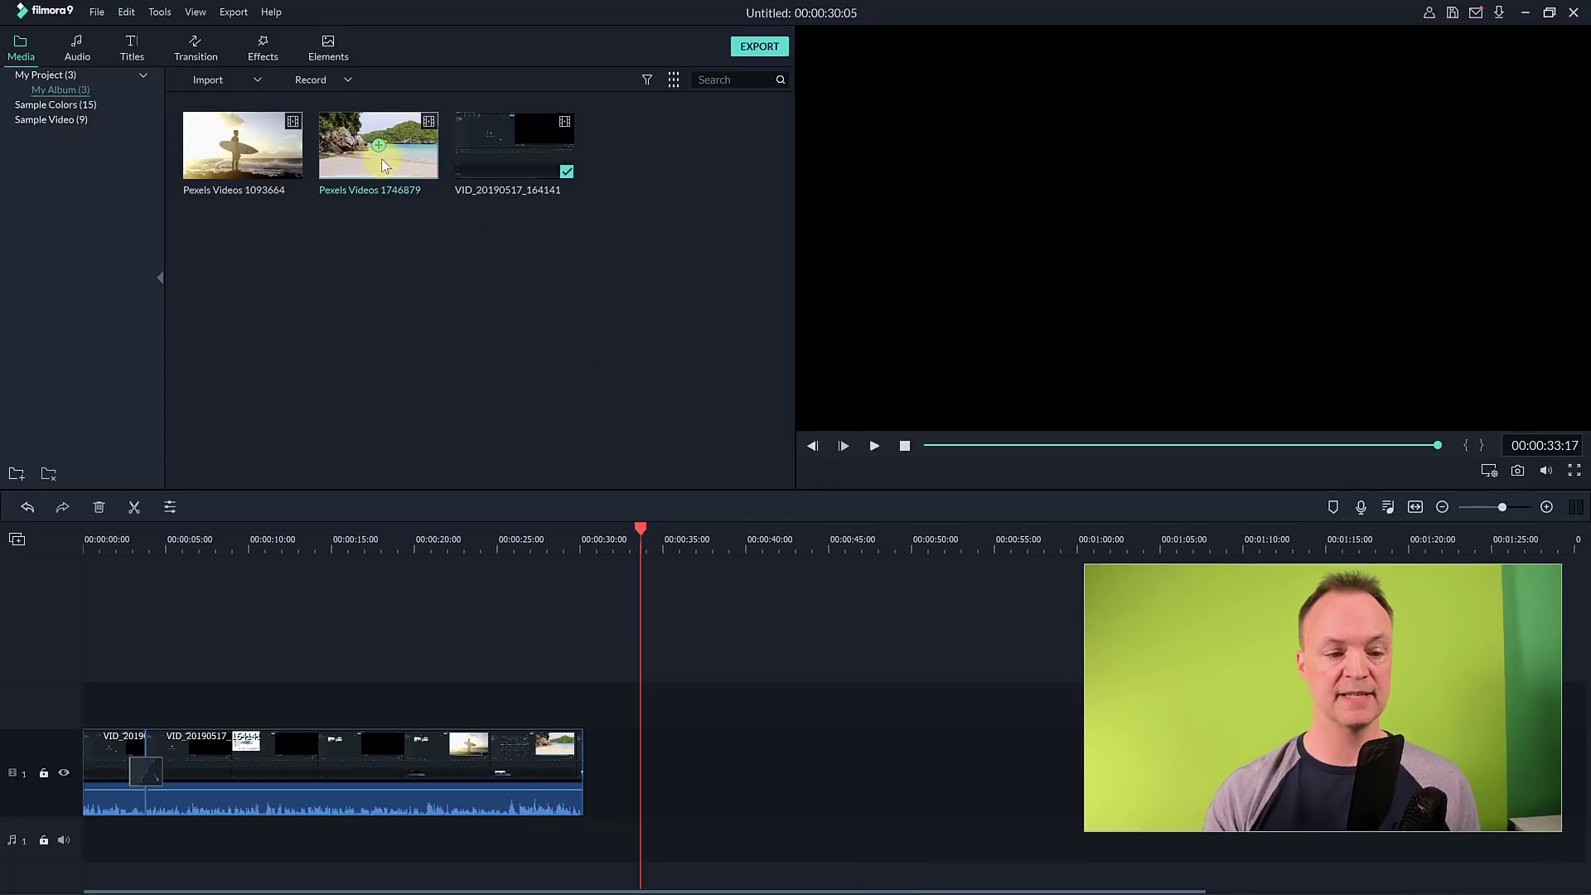
{"action": "left_click_drag", "start_coordinate": [376, 156], "coordinate": [631, 774]}
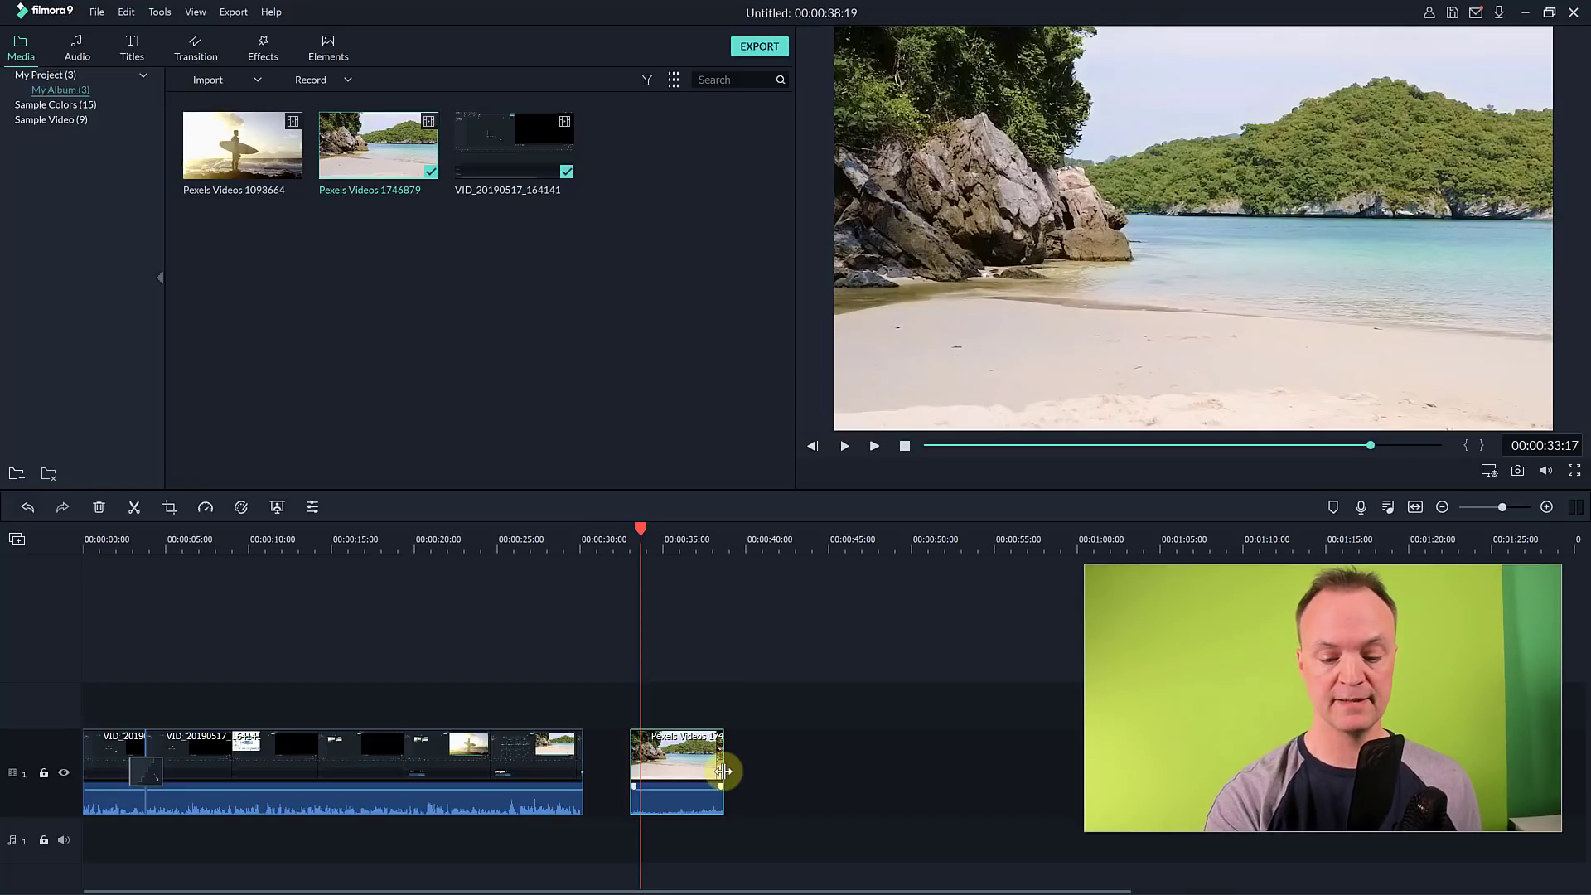
{"action": "key", "text": "F9"}
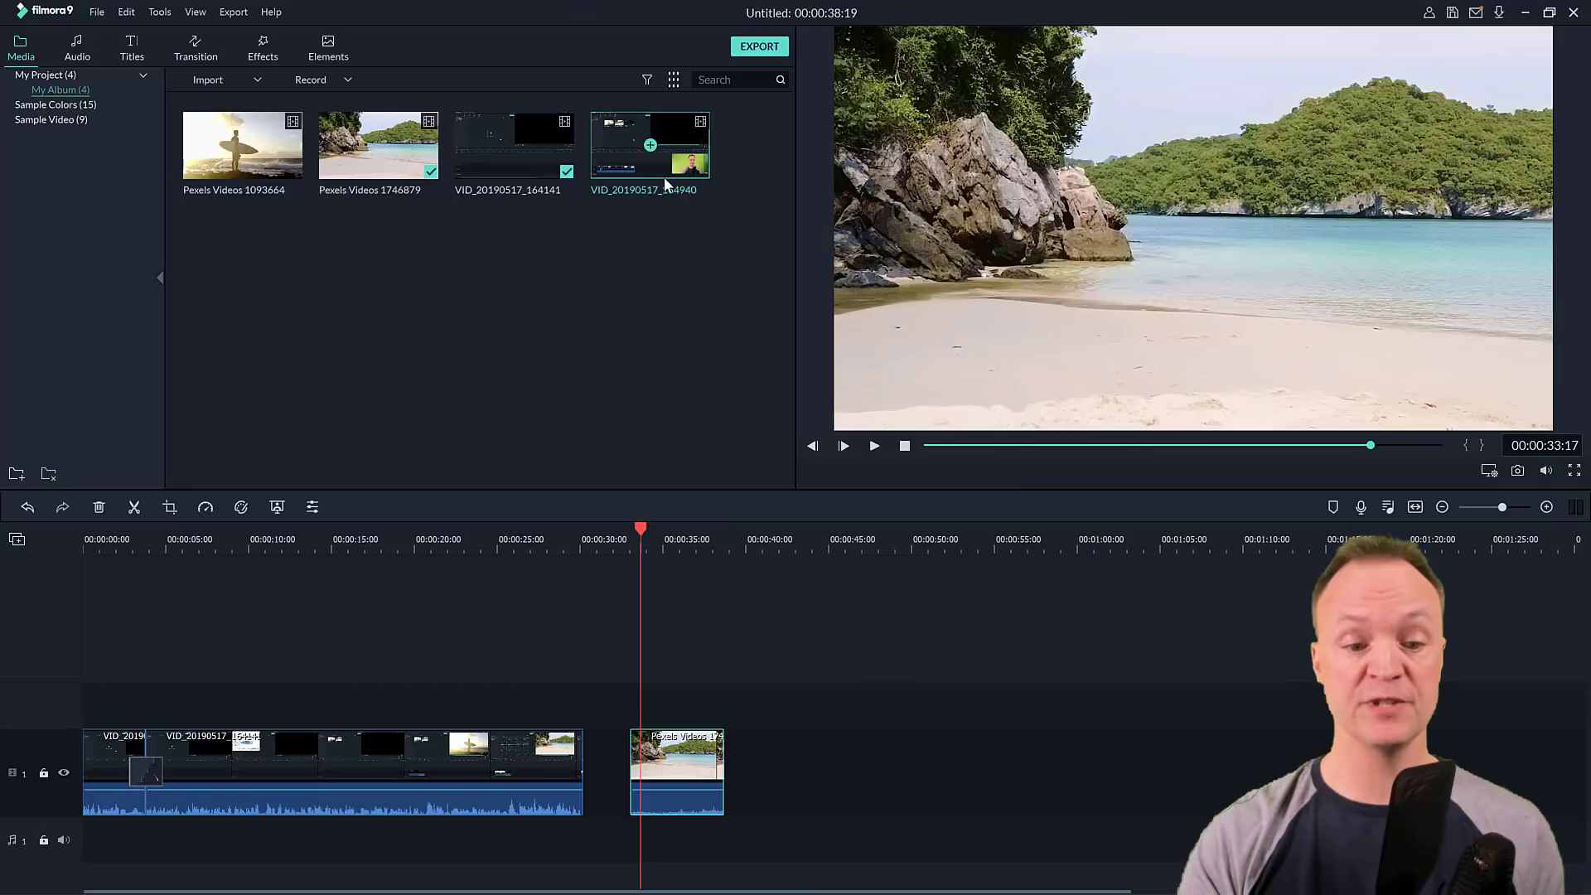
- Swap the beach clip for VID_20190517_164940, close the gap, and play it back
{"action": "left_click_drag", "start_coordinate": [659, 179], "coordinate": [728, 797]}
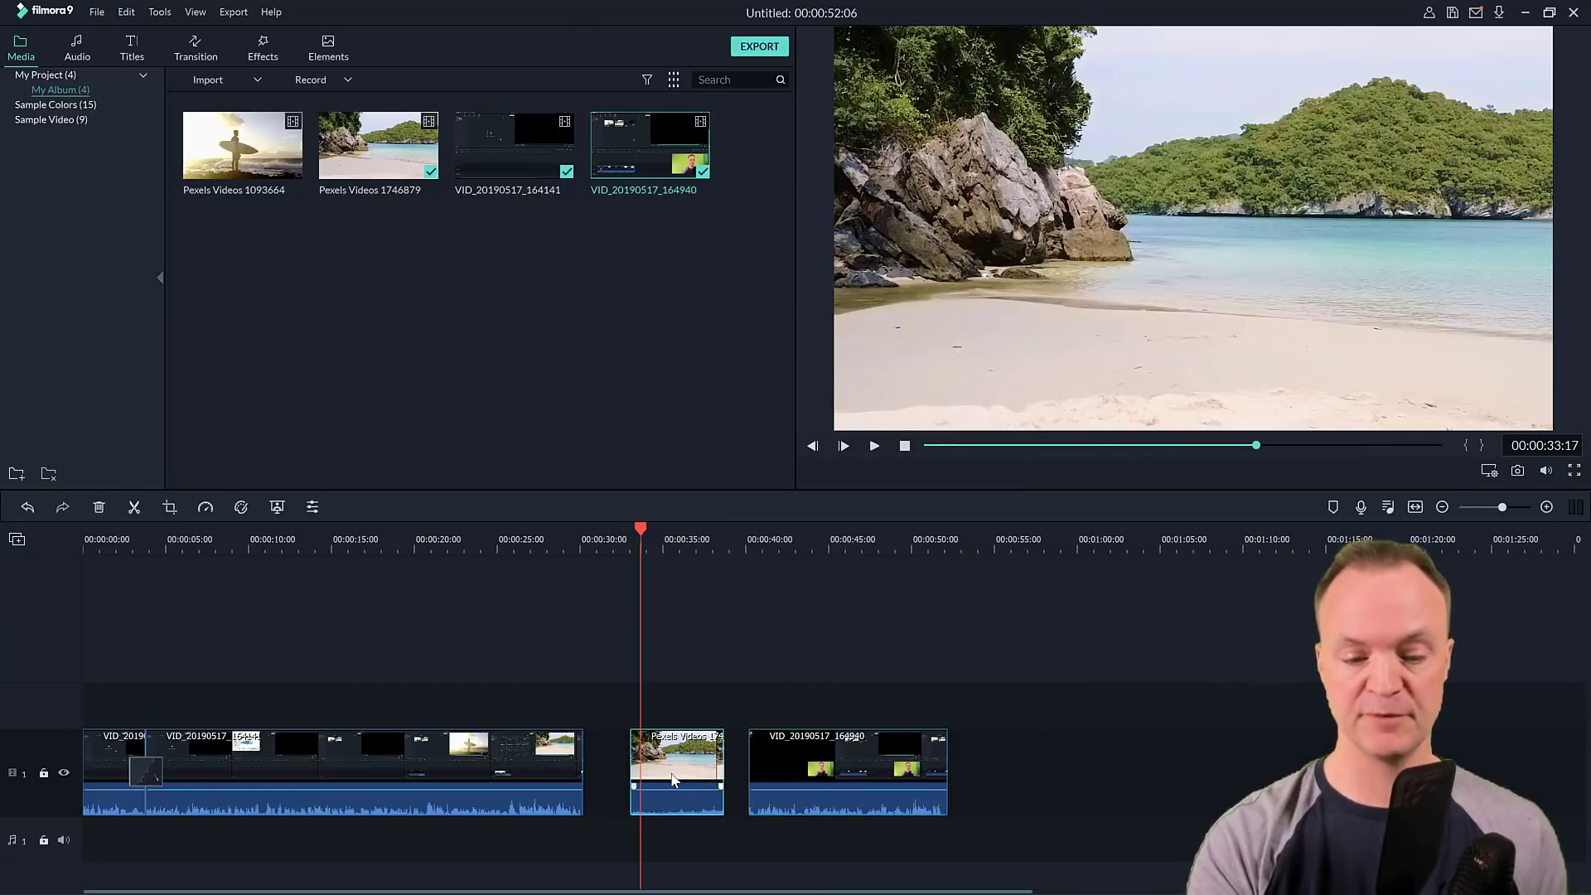
{"action": "key", "text": "Delete"}
{"action": "left_click_drag", "start_coordinate": [827, 731], "coordinate": [713, 764]}
{"action": "left_click", "coordinate": [875, 447]}
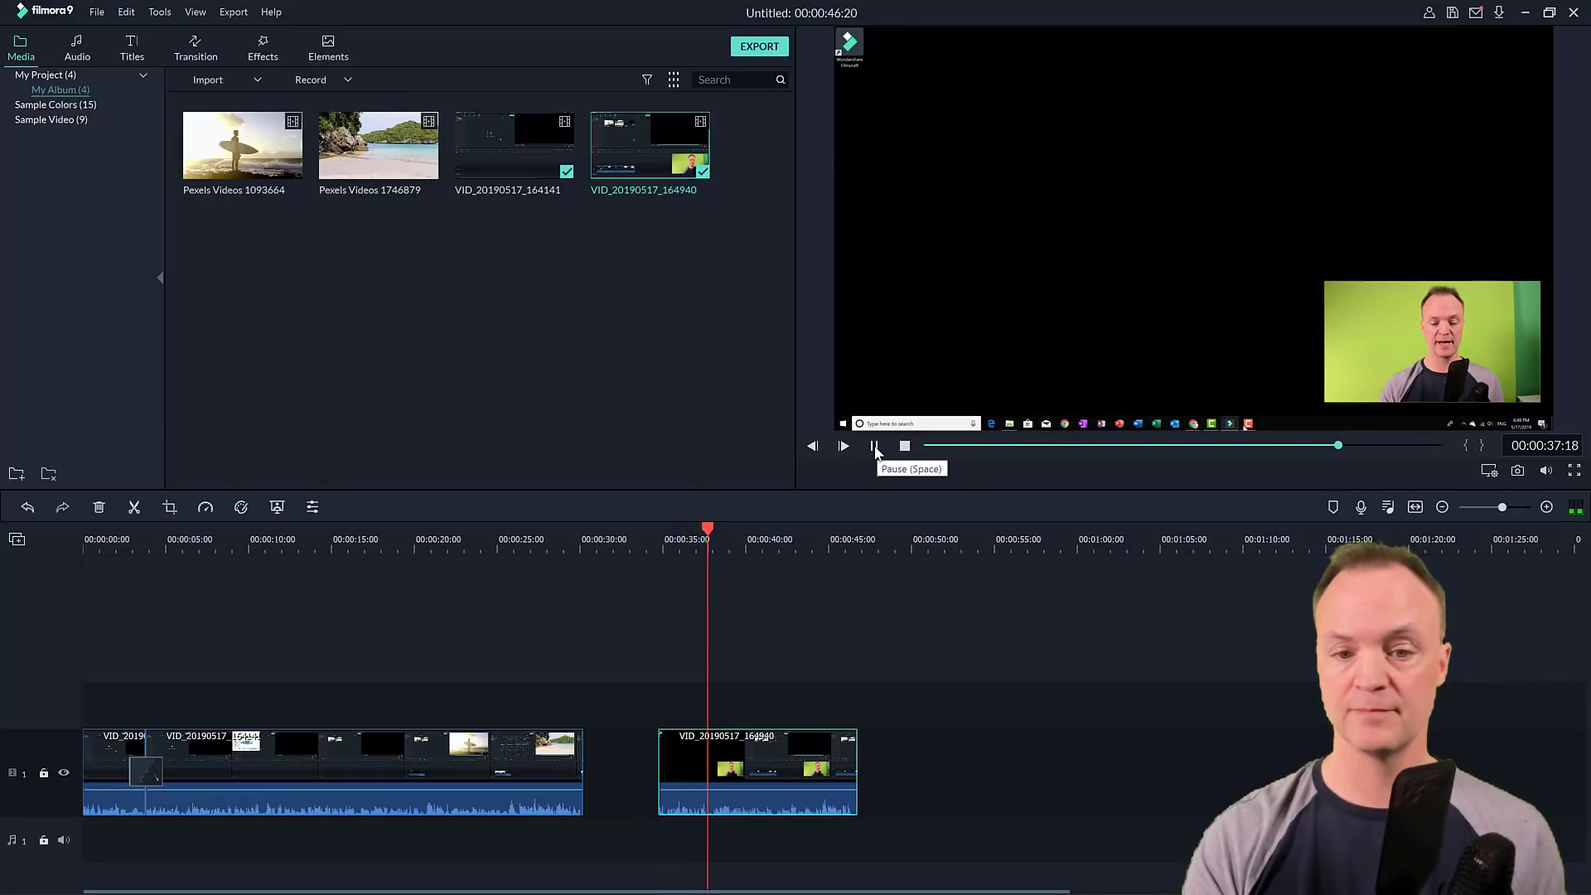
{"action": "left_click", "coordinate": [875, 447]}
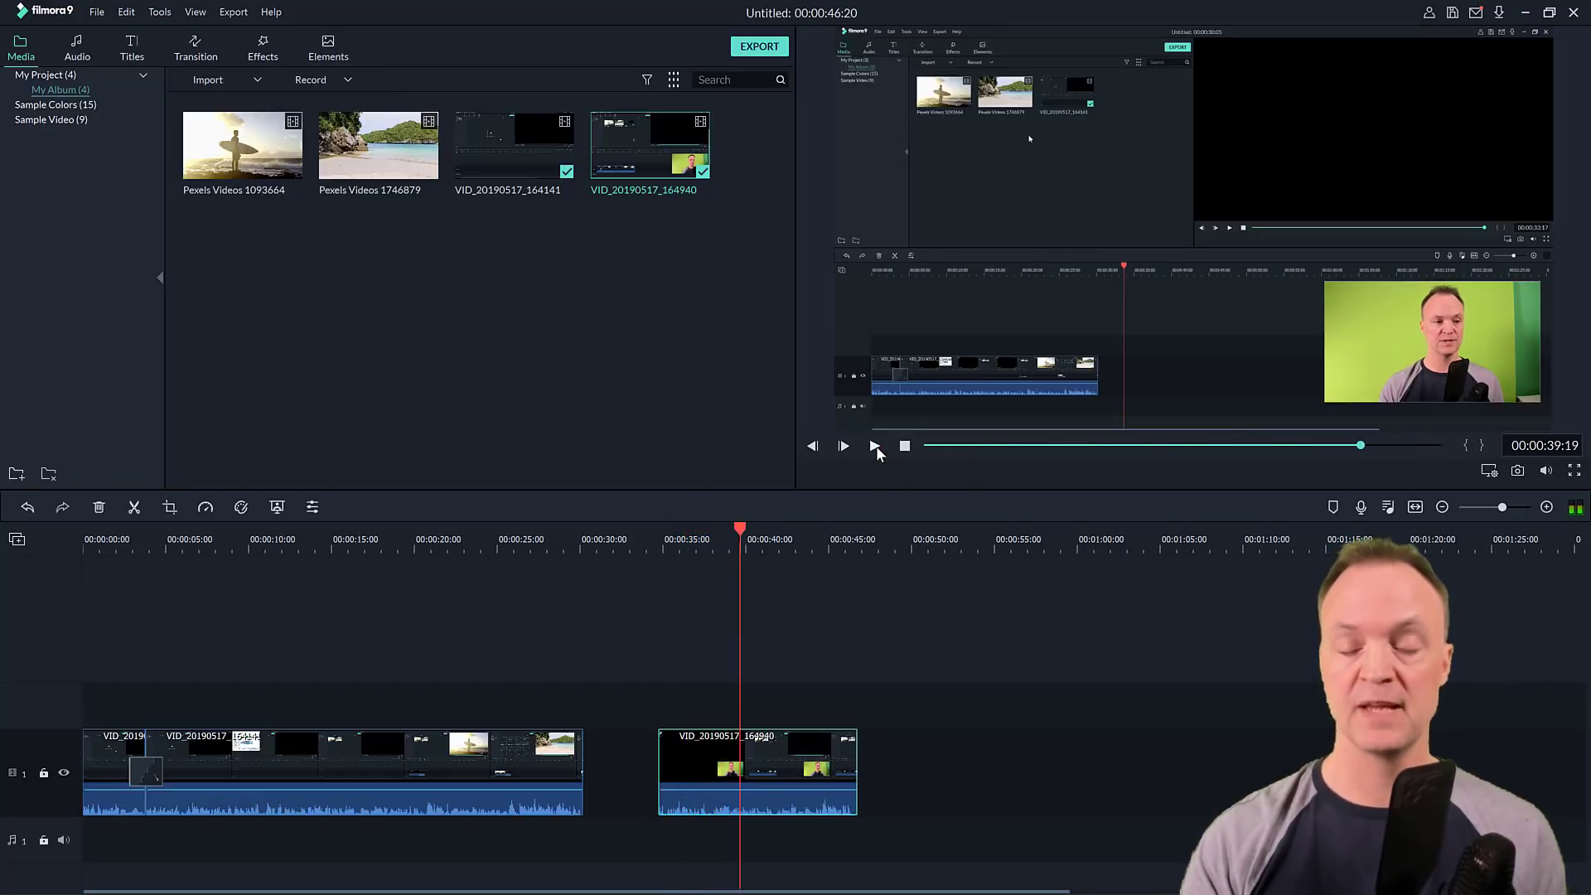